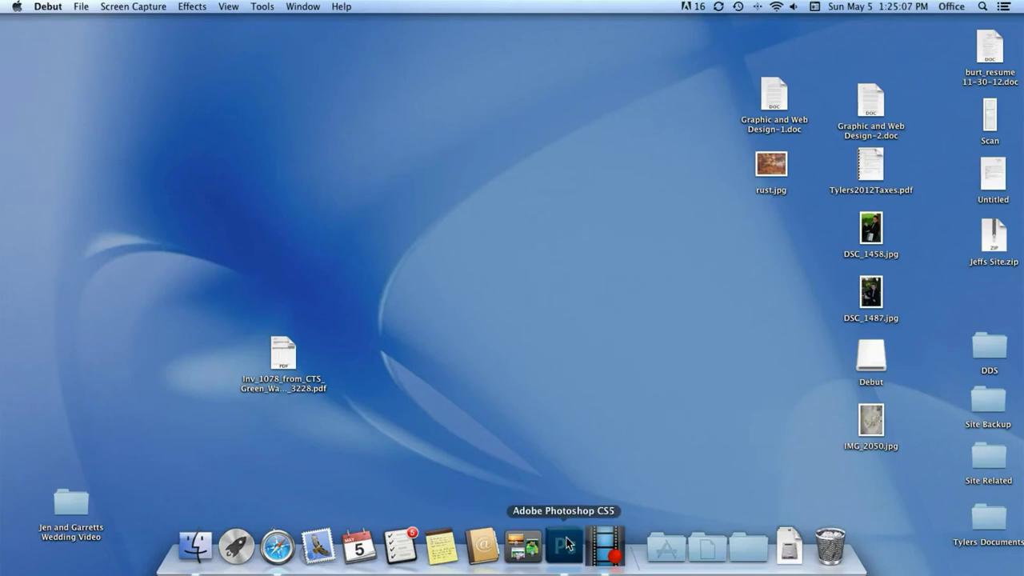
# Step: Open rust.jpg from the Desktop as its own document
pyautogui.click(101, 8)
pyautogui.click(120, 38)
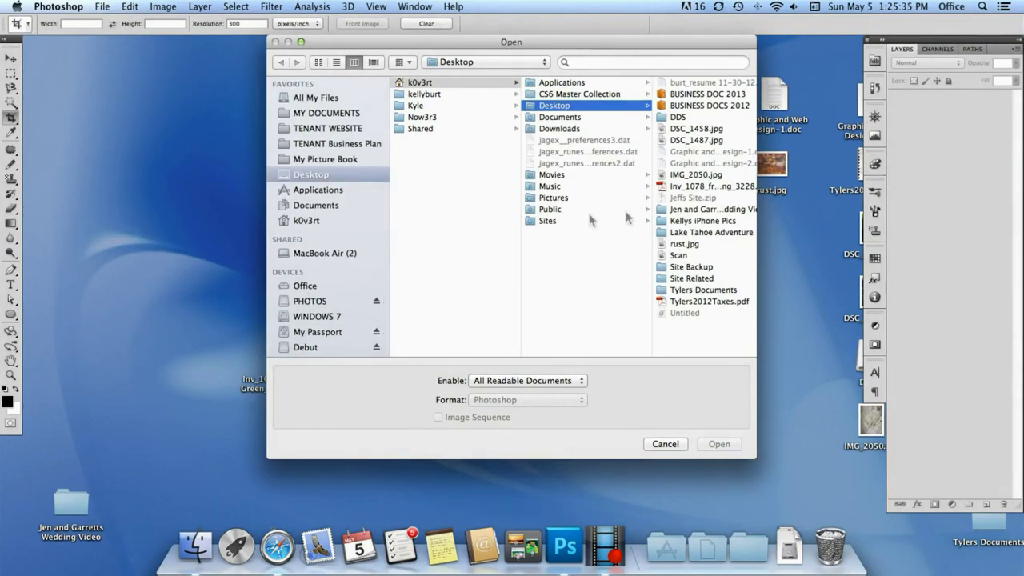
pyautogui.click(684, 243)
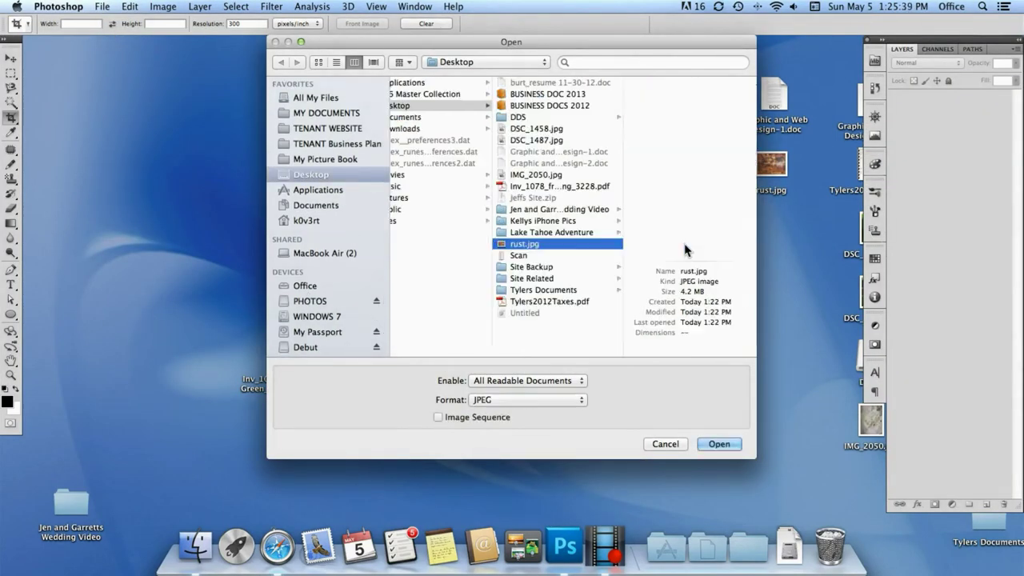
pyautogui.click(720, 445)
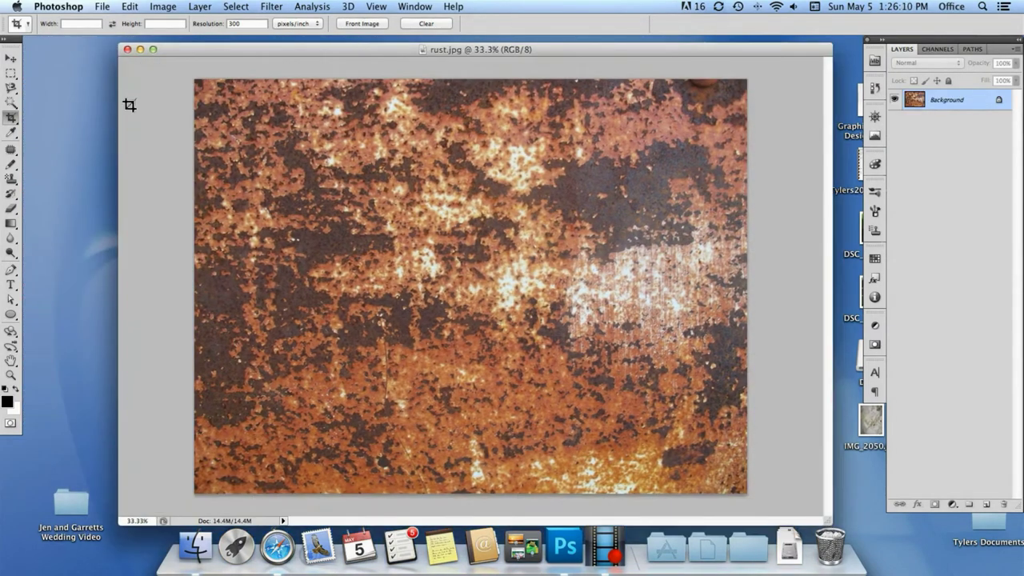
# Step: Copy an elliptical rust circle onto its own layer, hide the background, and duplicate it
pyautogui.press('m')
pyautogui.moveTo(205, 80); pyautogui.dragTo(616, 493)
pyautogui.hotkey('ctrl', 'j')
pyautogui.click(894, 120)
pyautogui.press('v')
pyautogui.moveTo(740, 286); pyautogui.dragTo(614, 305)
pyautogui.click(271, 6)
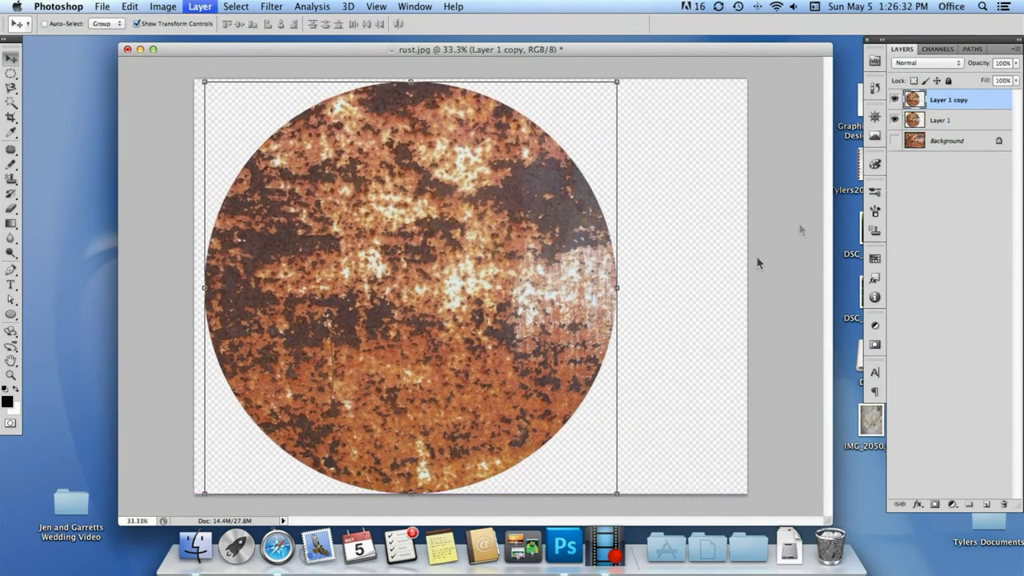
pyautogui.press('Escape')
pyautogui.hotkey('ctrl', 'j')
# Step: Apply a Bas Relief sketch filter to the copy with a chosen light direction
pyautogui.click(271, 6)
pyautogui.click(422, 355)
pyautogui.click(987, 133)
pyautogui.click(944, 161)
pyautogui.click(996, 183)
pyautogui.press('Return')
# Step: Spherize the copy, then move the original rust circle above it in Overlay mode
pyautogui.click(271, 7)
pyautogui.click(448, 320)
pyautogui.click(726, 128)
pyautogui.click(935, 121)
pyautogui.moveTo(936, 122); pyautogui.dragTo(936, 96)
pyautogui.click(926, 63)
pyautogui.click(927, 191)
pyautogui.hotkey('ctrl', 'l')
# Step: Apply Levels with black input 87 and add a black-filled Layer 2 beneath the sphere
pyautogui.write('87')
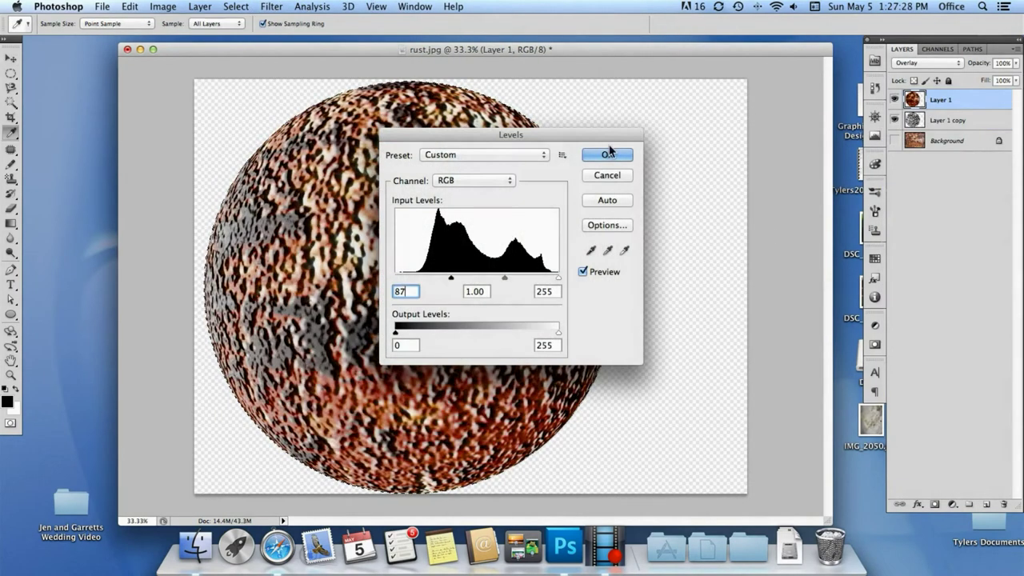
pyautogui.press('Return')
pyautogui.press('v')
pyautogui.hotkey('ctrl', 'alt', 'shift', 'n')
pyautogui.moveTo(936, 141); pyautogui.dragTo(951, 152)
pyautogui.moveTo(11, 224); pyautogui.dragTo(48, 239)
pyautogui.click(469, 256)
# Step: Merge the two sphere layers into one and put it in a group
pyautogui.press('v')
pyautogui.click(960, 99)
pyautogui.keyDown('shift'); pyautogui.click(960, 120); pyautogui.keyUp('shift')
pyautogui.rightClick(960, 120)
pyautogui.click(856, 376)
pyautogui.hotkey('ctrl', 'g')
# Step: Add Outer and Inner Glow layer styles using the blue colour 0003eb
pyautogui.doubleClick(982, 116)
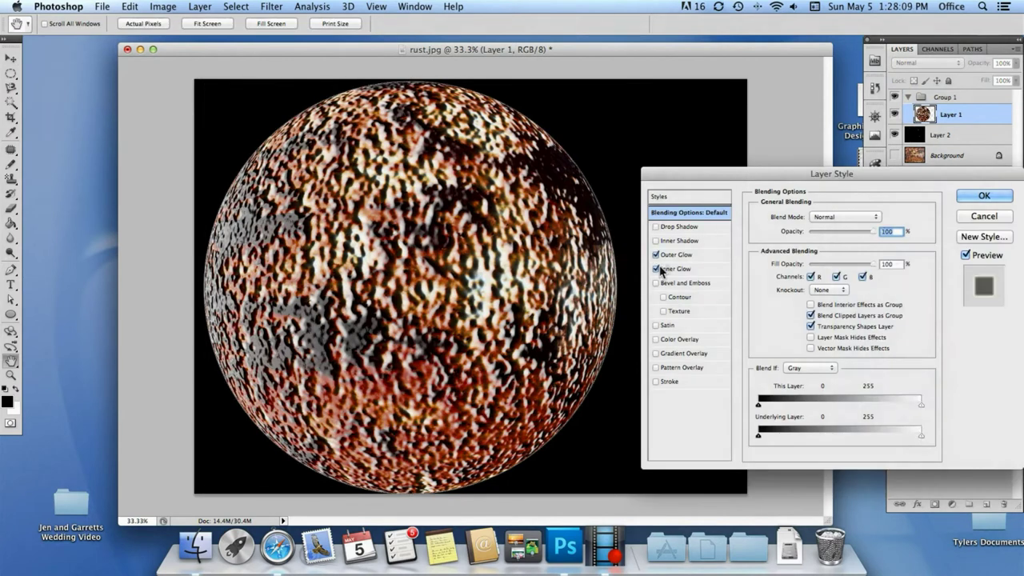
pyautogui.click(894, 397)
pyautogui.write('03eb00')
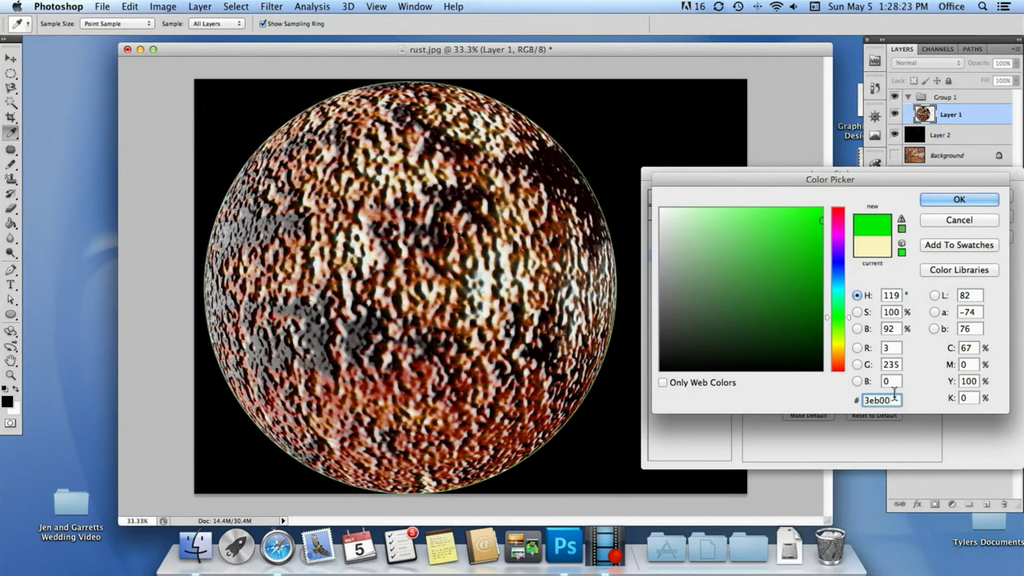
pyautogui.doubleClick(875, 400)
pyautogui.write('0003eb')
pyautogui.press('Return')
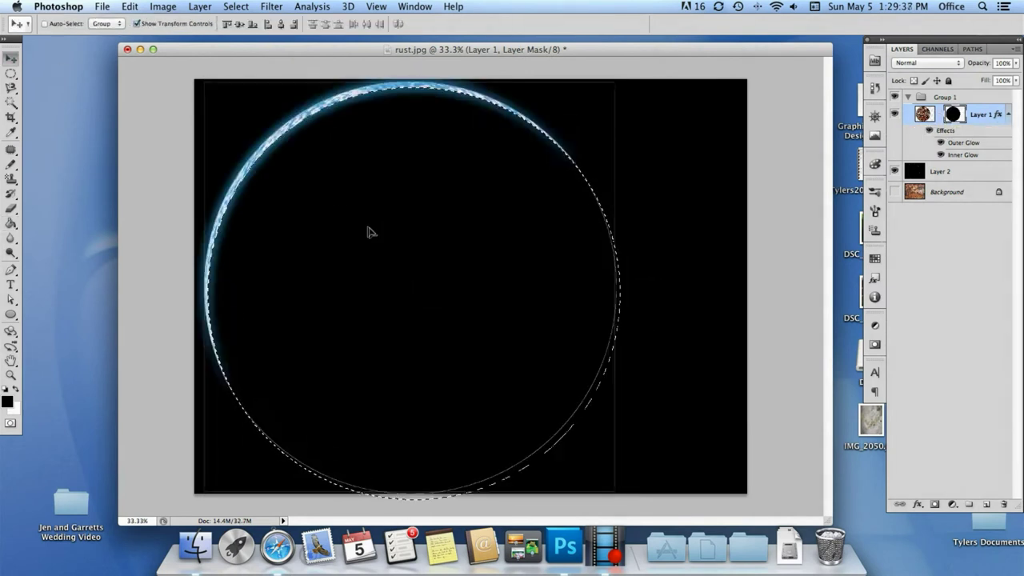
# Step: Slide the circular mask right into a crescent and Gaussian-blur its edge
pyautogui.moveTo(366, 229)
pyautogui.mouseDown()
pyautogui.moveTo(370, 206)
pyautogui.moveTo(377, 215)
pyautogui.mouseUp()
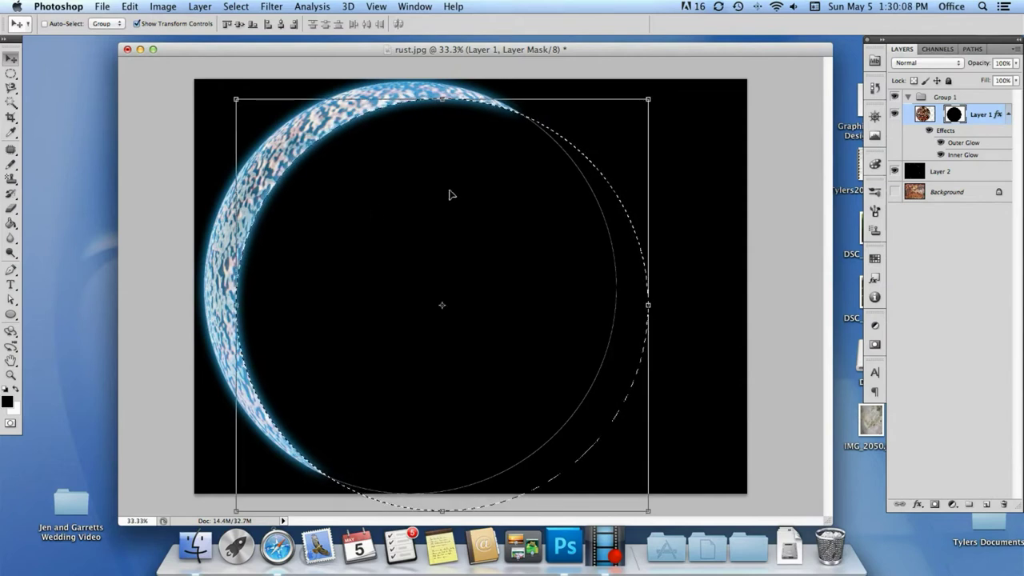
pyautogui.click(271, 6)
pyautogui.click(444, 192)
pyautogui.moveTo(528, 345); pyautogui.dragTo(555, 345)
pyautogui.click(658, 170)
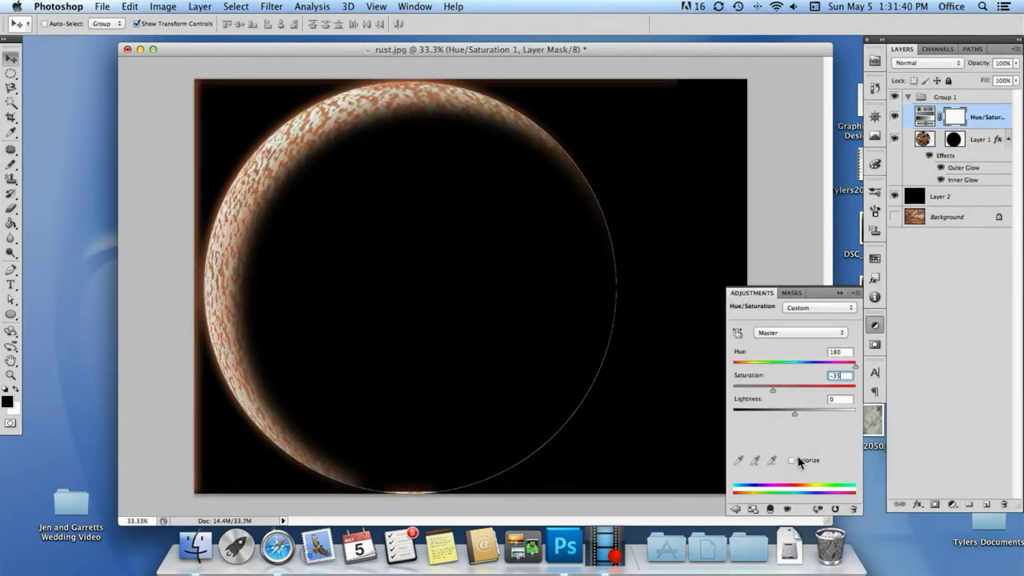
# Step: Adjust the Hue/Saturation layer so the crescent planet turns blue
pyautogui.click(799, 364)
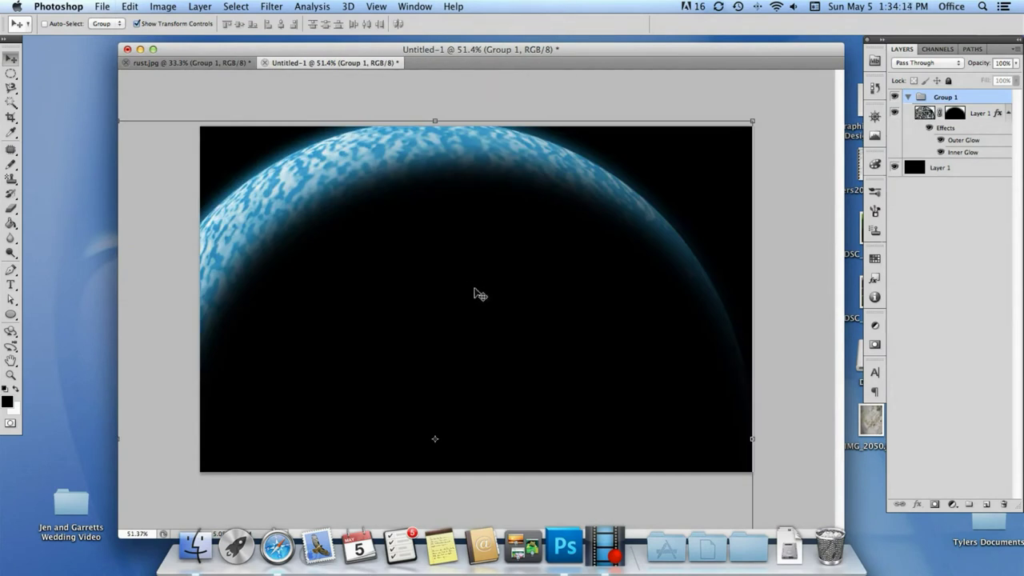
# Step: Scale the planet group up and position it along the canvas's right edge
pyautogui.moveTo(586, 301); pyautogui.dragTo(720, 194)
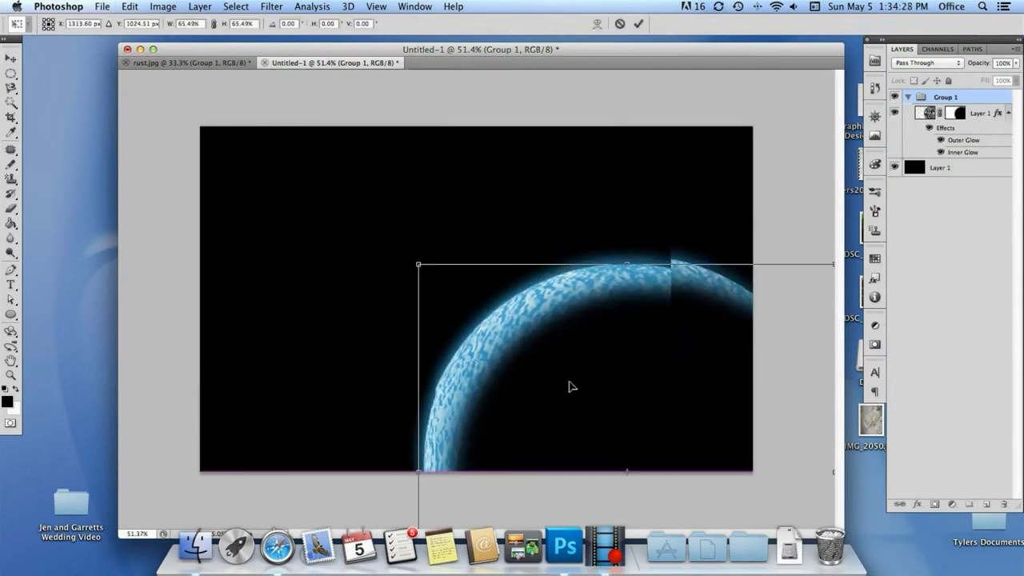
pyautogui.moveTo(578, 384); pyautogui.dragTo(258, 129)
pyautogui.moveTo(663, 232); pyautogui.dragTo(739, 181)
pyautogui.moveTo(590, 247)
pyautogui.mouseDown()
pyautogui.moveTo(731, 256)
pyautogui.moveTo(615, 277)
pyautogui.mouseUp()
pyautogui.press('Return')
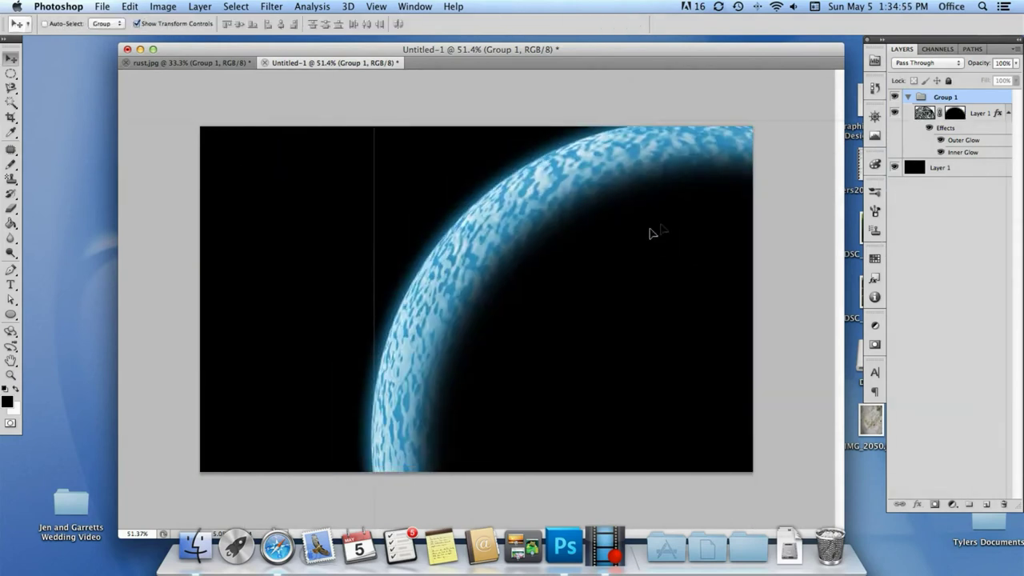
pyautogui.moveTo(635, 235); pyautogui.dragTo(776, 217)
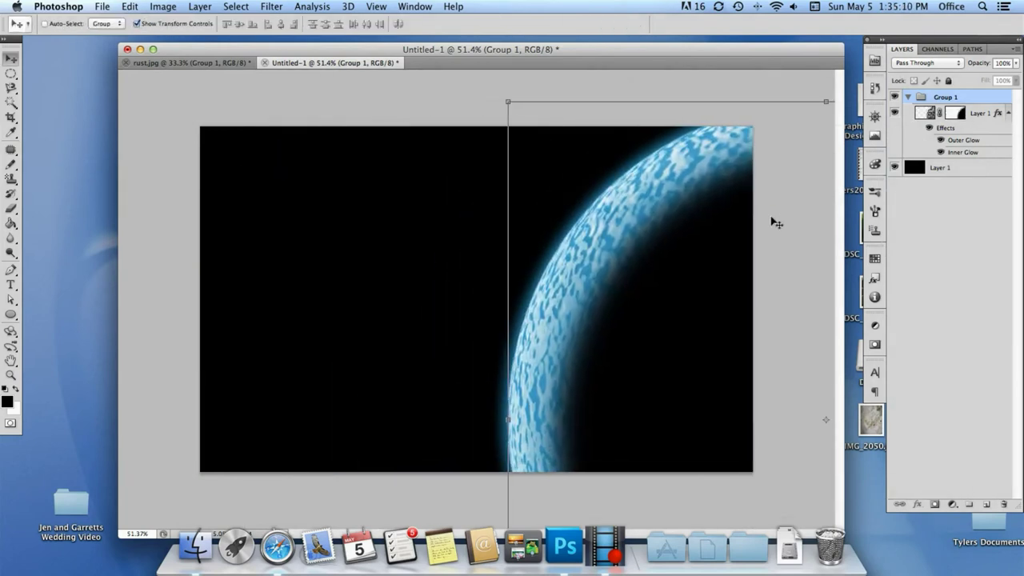
pyautogui.moveTo(653, 304); pyautogui.dragTo(643, 323)
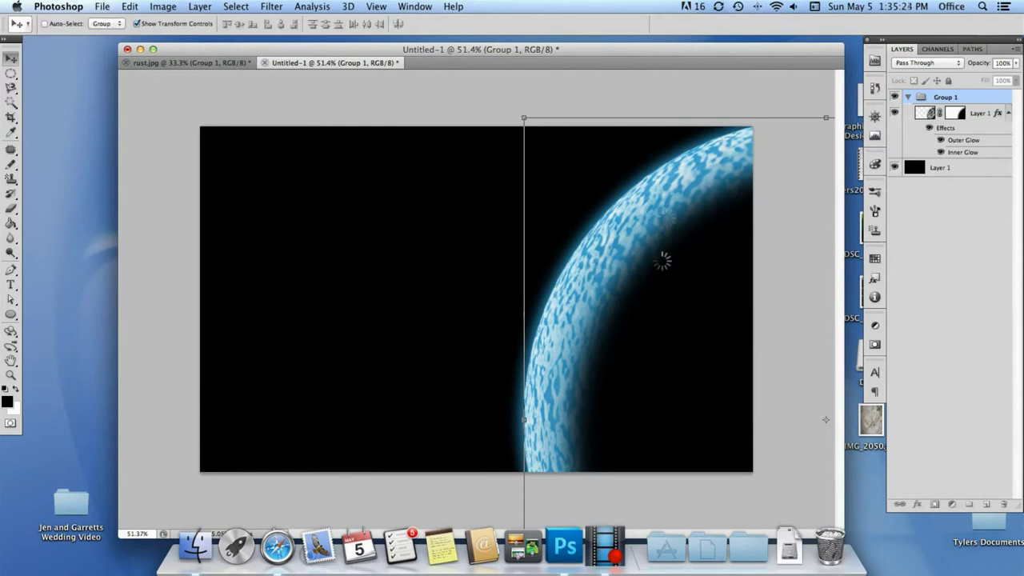
pyautogui.hotkey('ctrl', 'shift', 'n')
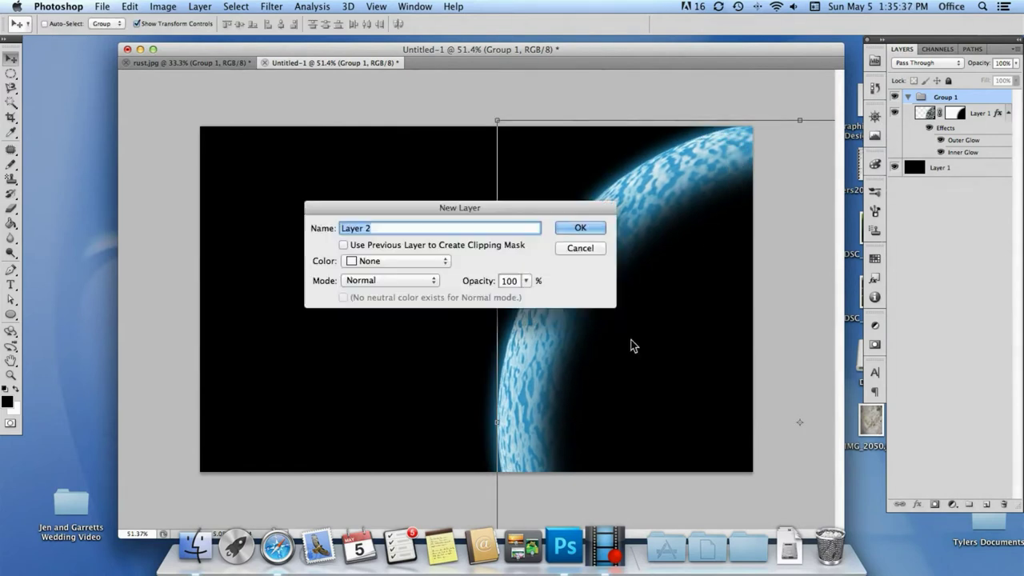
# Step: Add Layer 2 and apply 30% Add Noise to the black background layer
pyautogui.press('Return')
pyautogui.click(271, 6)
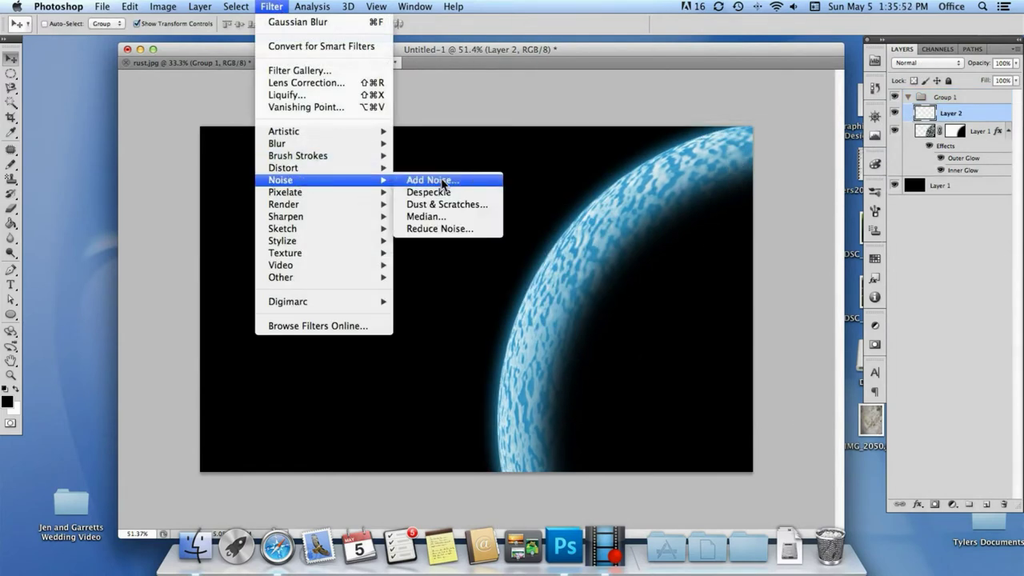
pyautogui.click(438, 174)
pyautogui.click(605, 201)
pyautogui.click(939, 185)
pyautogui.hotkey('ctrl', 'alt', 'f')
pyautogui.moveTo(424, 304)
pyautogui.mouseDown()
pyautogui.moveTo(480, 304)
pyautogui.moveTo(452, 304)
pyautogui.mouseUp()
pyautogui.click(579, 137)
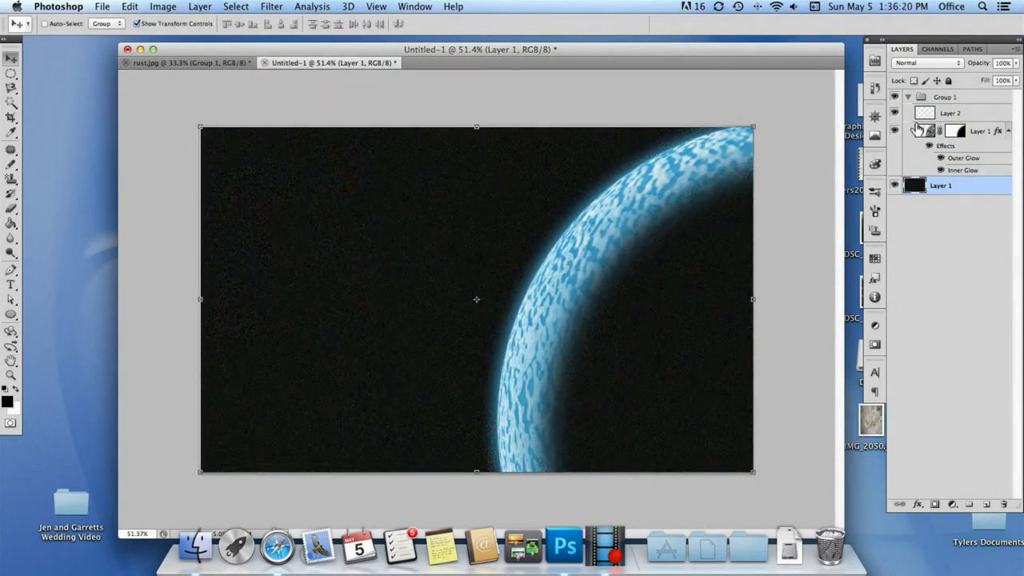
pyautogui.hotkey('ctrl', 'z')
pyautogui.hotkey('ctrl', 'alt', 'f')
pyautogui.click(582, 138)
# Step: Thin the noise into faint stars with Levels black input 70, white 135
pyautogui.hotkey('ctrl', 'l')
pyautogui.doubleClick(548, 291)
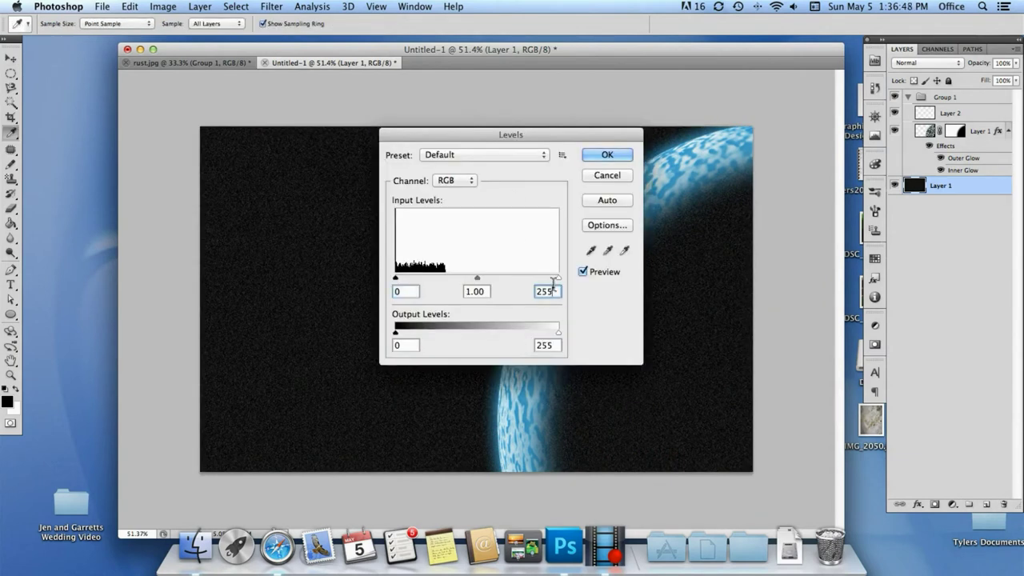
pyautogui.write('97')
pyautogui.doubleClick(404, 291)
pyautogui.write('70')
pyautogui.doubleClick(547, 291)
pyautogui.write('135')
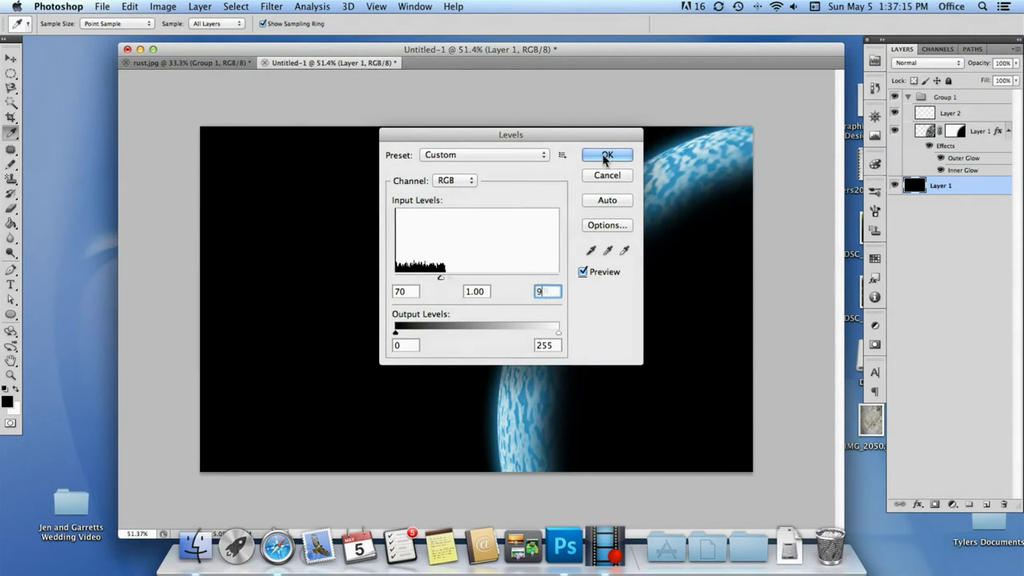
pyautogui.click(605, 156)
# Step: Load the planet's outline as a selection and add a layer mask to the starfield
pyautogui.press('v')
pyautogui.keyDown('ctrl'); pyautogui.click(929, 132); pyautogui.keyUp('ctrl')
pyautogui.click(934, 504)
pyautogui.hotkey('ctrl', 'z')
pyautogui.keyDown('alt'); pyautogui.click(934, 503); pyautogui.keyUp('alt')
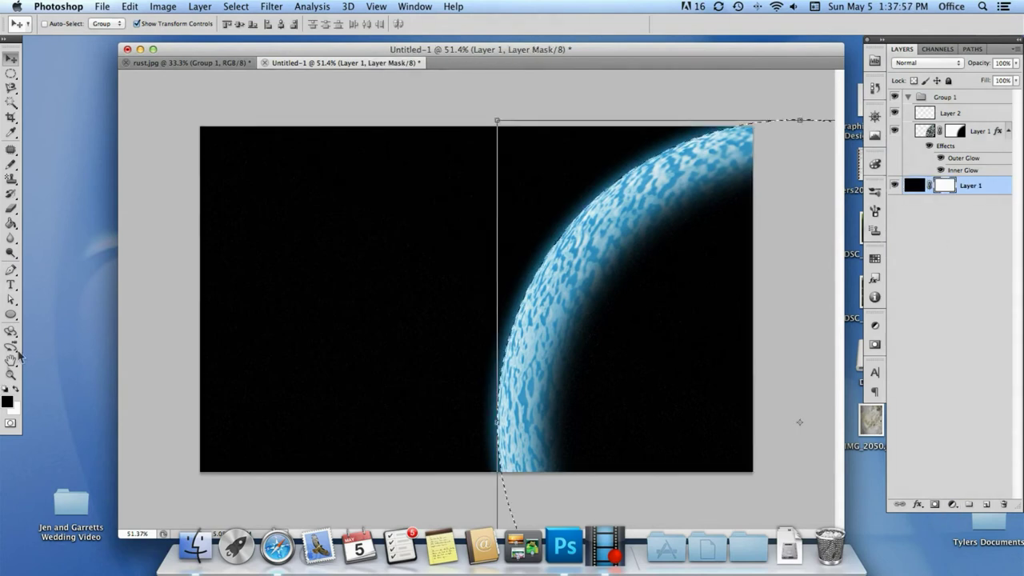
# Step: Fill the starfield mask inside the planet selection, then fill a new Layer 3 black
pyautogui.press('g')
pyautogui.click(632, 171)
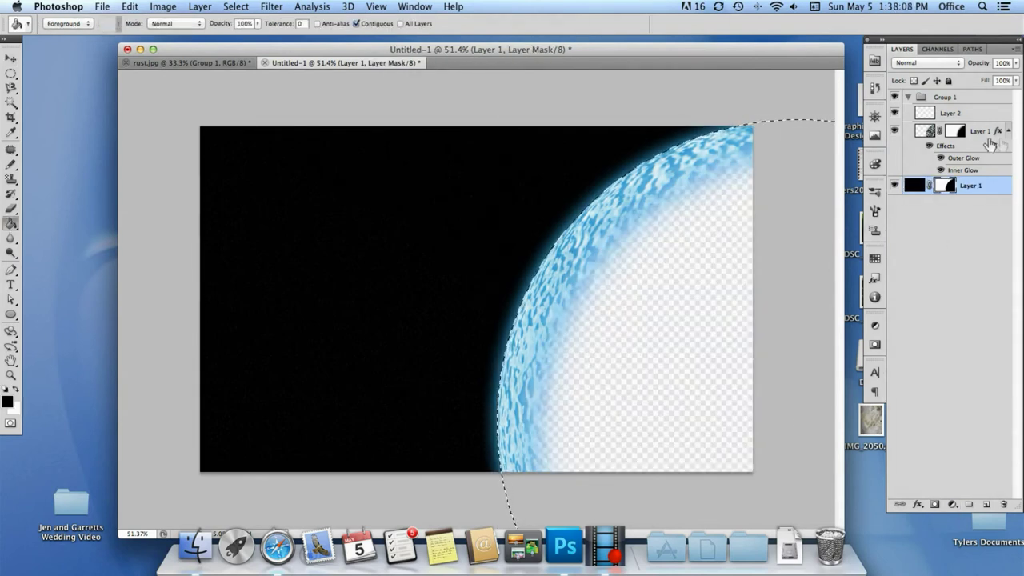
pyautogui.keyDown('ctrl'); pyautogui.click(986, 504); pyautogui.keyUp('ctrl')
pyautogui.hotkey('ctrl', 'd')
pyautogui.click(623, 340)
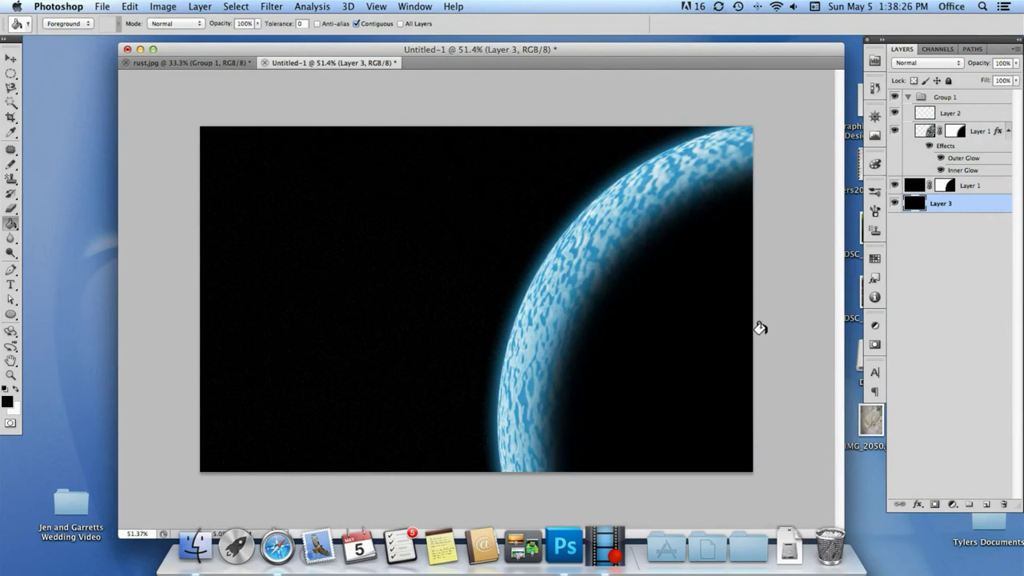
pyautogui.scroll(3, 359, 304)
pyautogui.scroll(-5, 359, 304)
pyautogui.scroll(4, 359, 304)
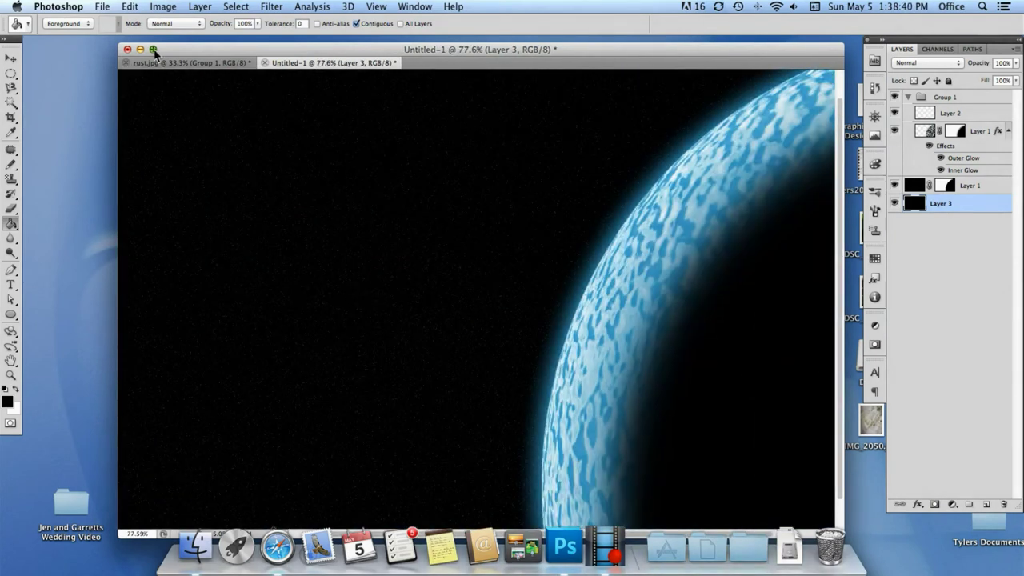
pyautogui.click(103, 6)
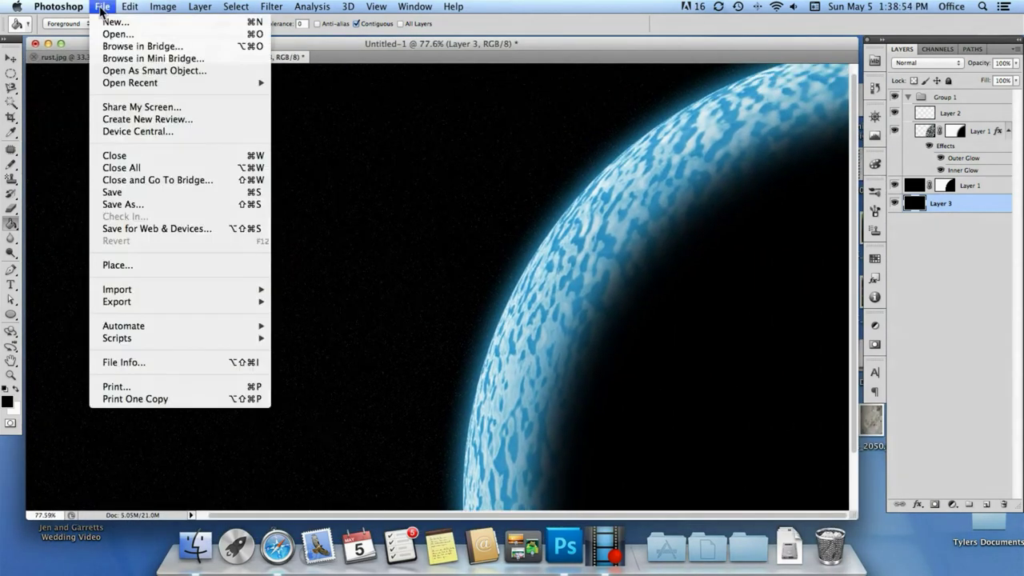
# Step: Place IMG_2050.jpg and free-transform it to fill the whole canvas
pyautogui.click(344, 257)
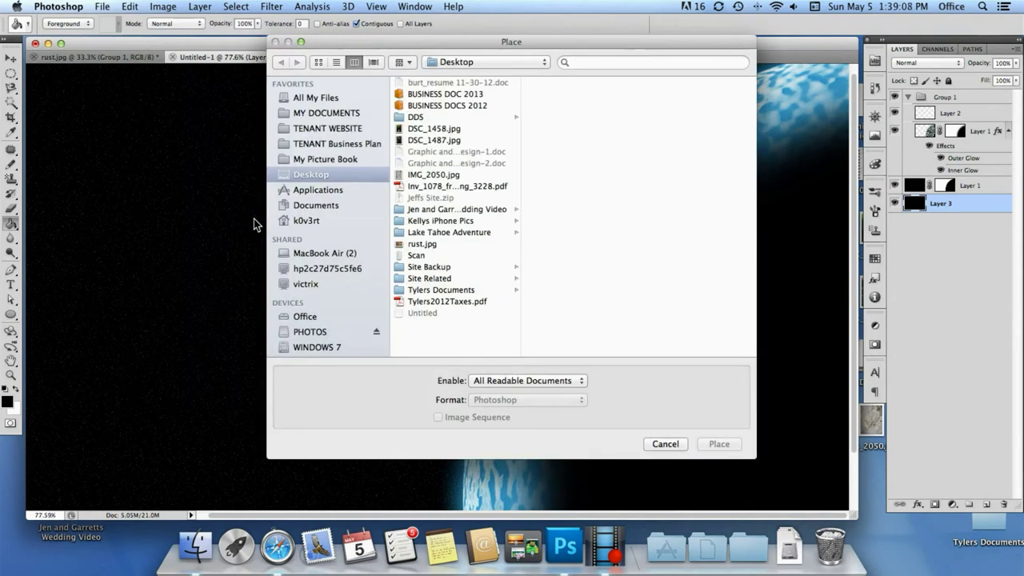
pyautogui.doubleClick(433, 174)
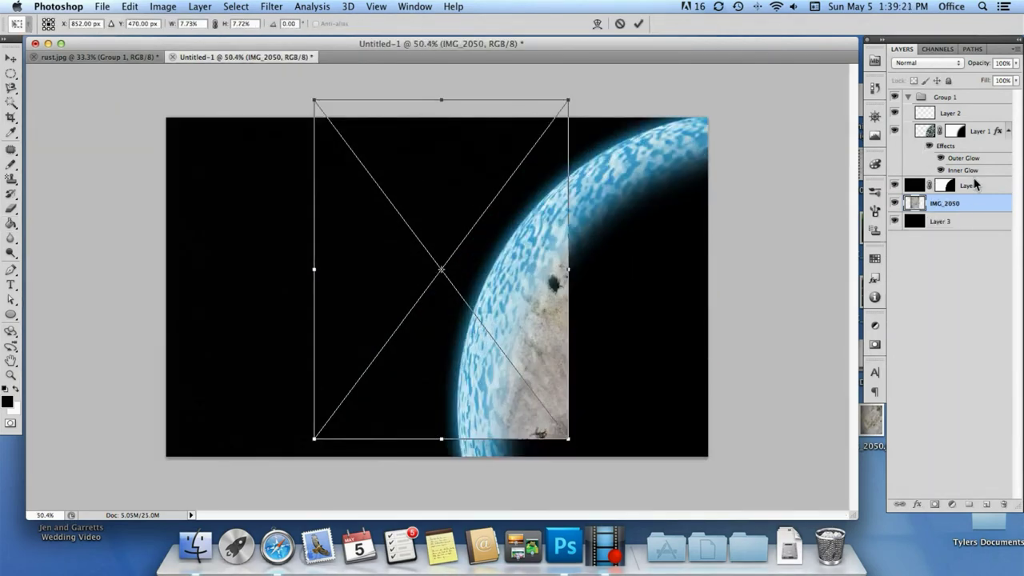
pyautogui.moveTo(975, 184)
pyautogui.mouseDown()
pyautogui.moveTo(972, 212)
pyautogui.moveTo(924, 90)
pyautogui.mouseUp()
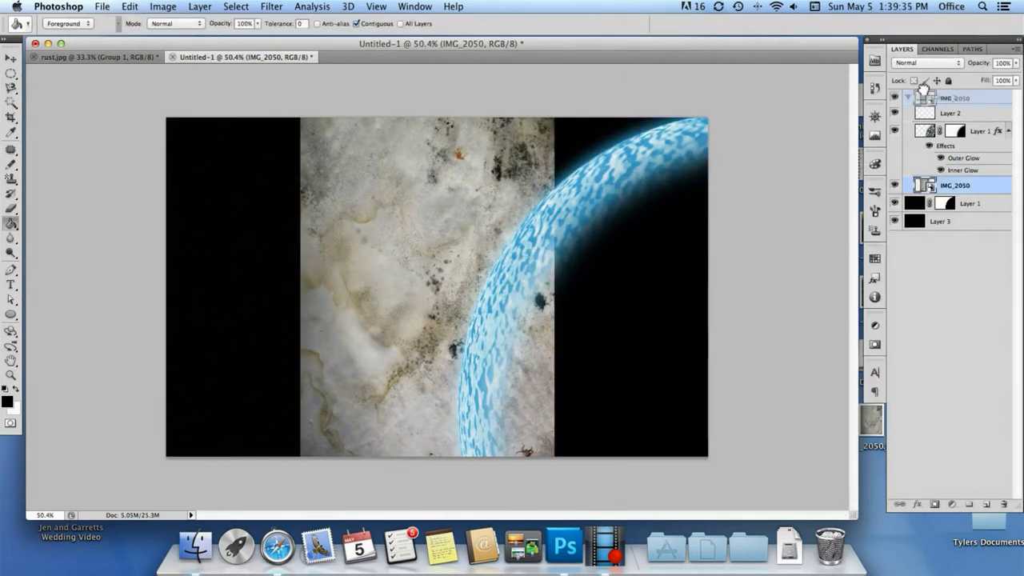
pyautogui.hotkey('ctrl', 't')
pyautogui.moveTo(696, 248)
pyautogui.mouseDown()
pyautogui.moveTo(852, 494)
pyautogui.moveTo(688, 456)
pyautogui.moveTo(707, 457)
pyautogui.mouseUp()
pyautogui.press('Return')
pyautogui.moveTo(983, 102); pyautogui.dragTo(960, 213)
pyautogui.hotkey('ctrl', 'z')
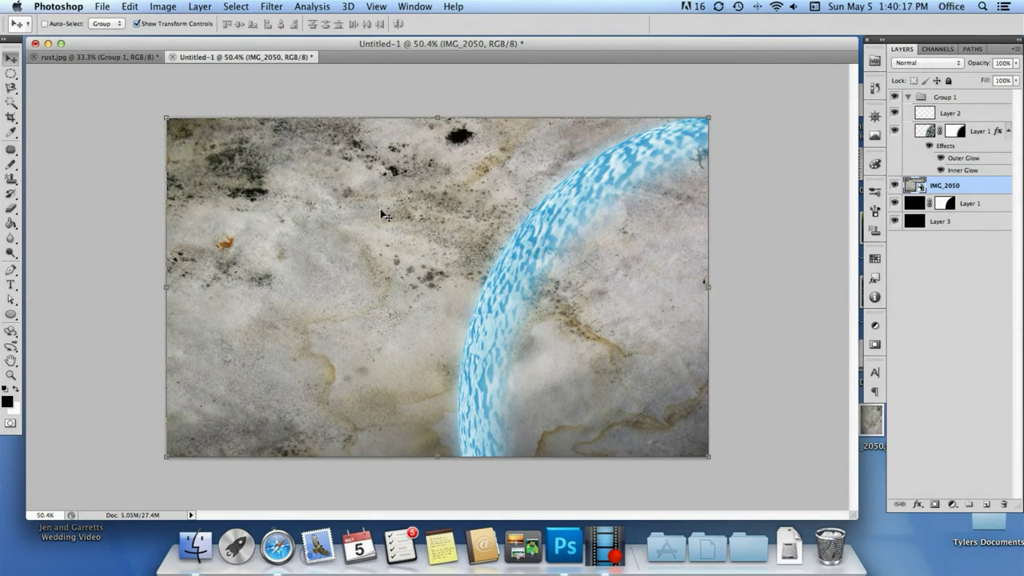
pyautogui.click(164, 6)
# Step: Rasterize IMG_2050, invert it, apply Levels black input 106, and set 45% opacity
pyautogui.rightClick(944, 184)
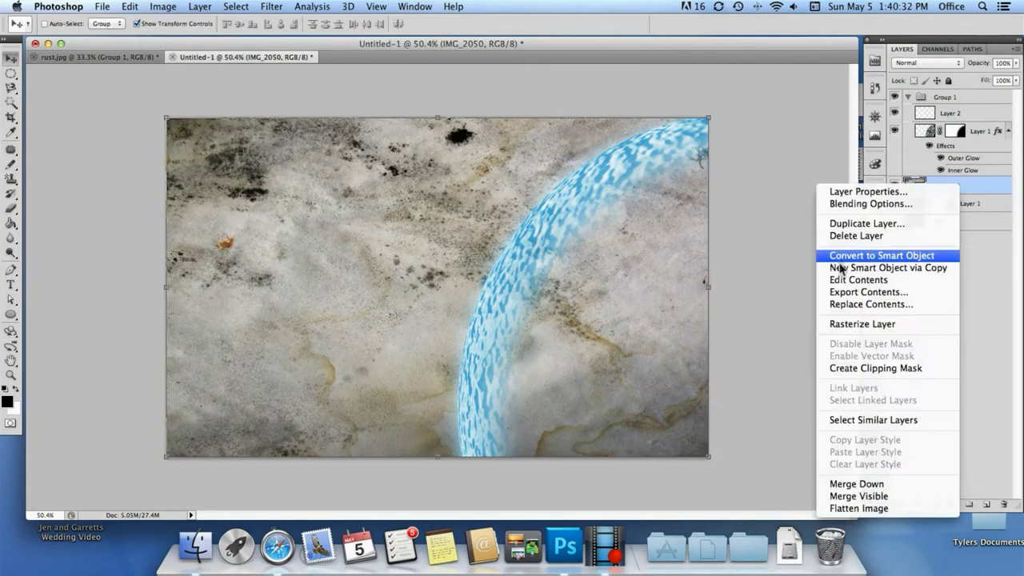
pyautogui.click(800, 338)
pyautogui.hotkey('ctrl', 'i')
pyautogui.hotkey('ctrl', 'l')
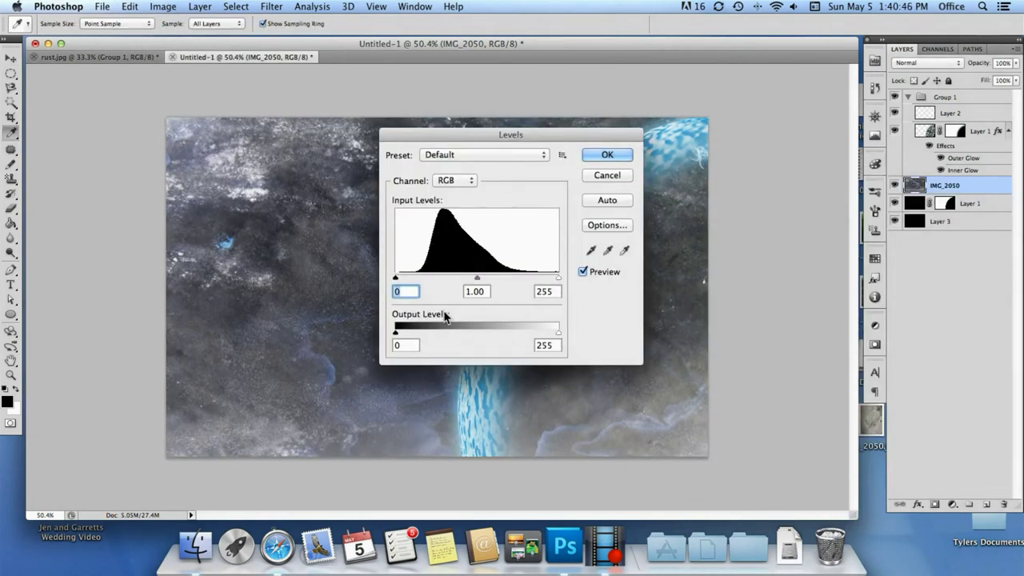
pyautogui.write('106')
pyautogui.press('Return')
pyautogui.write('v')
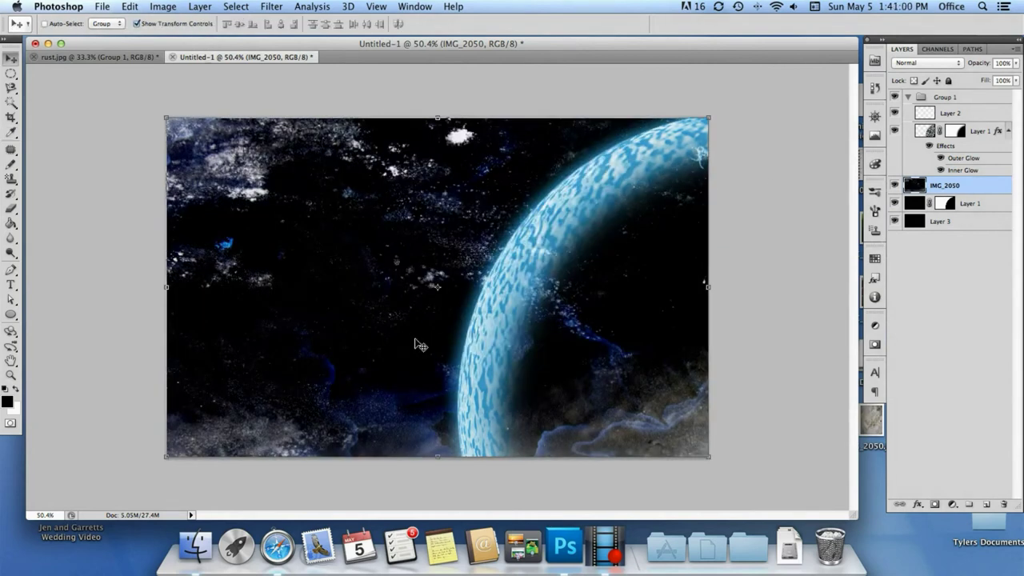
pyautogui.write('45')
# Step: Mask the texture out of the planet interior via Layer 1's selection, then move Layer 2 above IMG_2050
pyautogui.keyDown('ctrl'); pyautogui.click(921, 132); pyautogui.keyUp('ctrl')
pyautogui.press('b')
pyautogui.press(']')
pyautogui.press(']')
pyautogui.press(']')
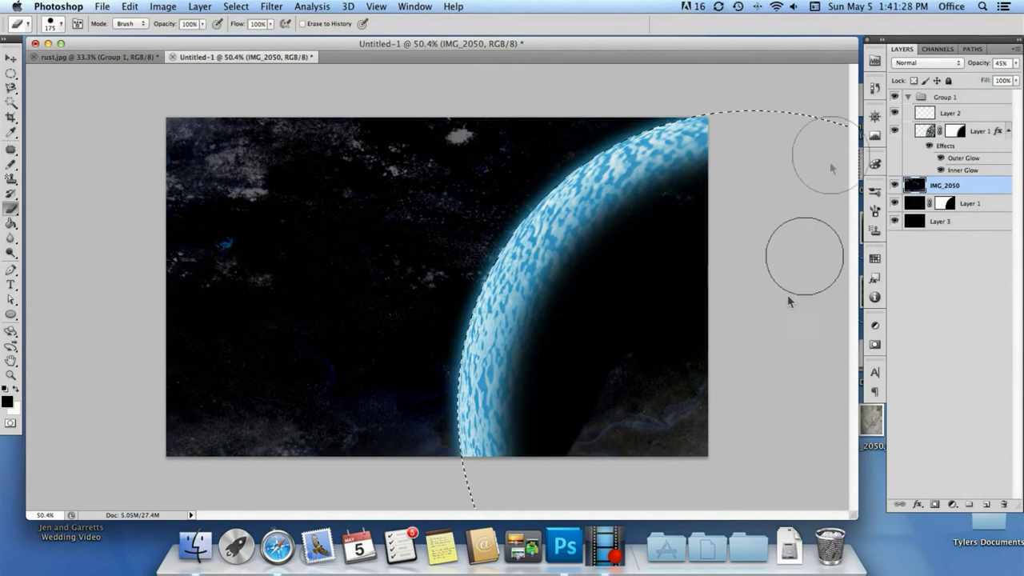
pyautogui.moveTo(505, 437); pyautogui.dragTo(671, 395)
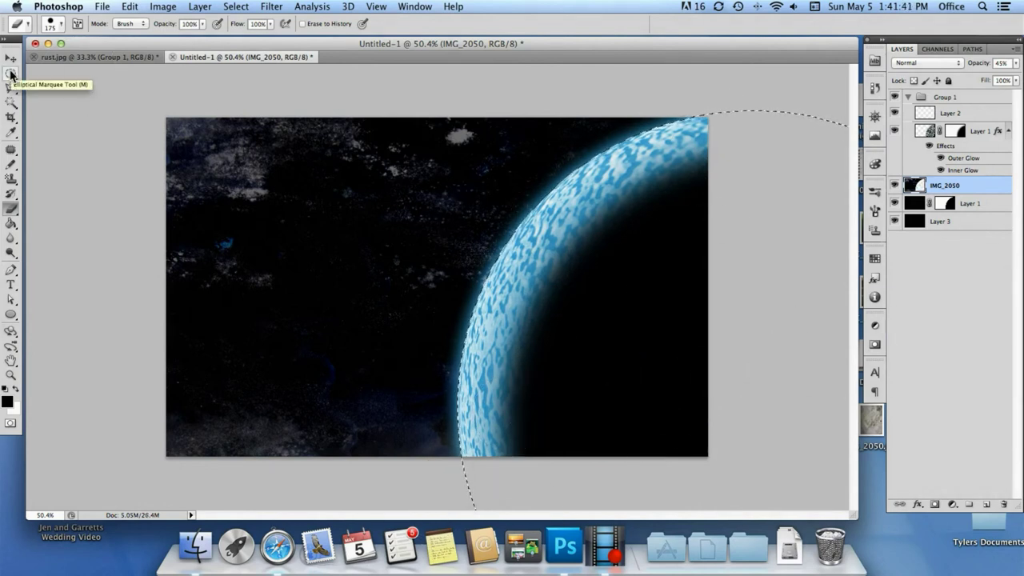
pyautogui.hotkey('ctrl', 'z')
pyautogui.click(933, 503)
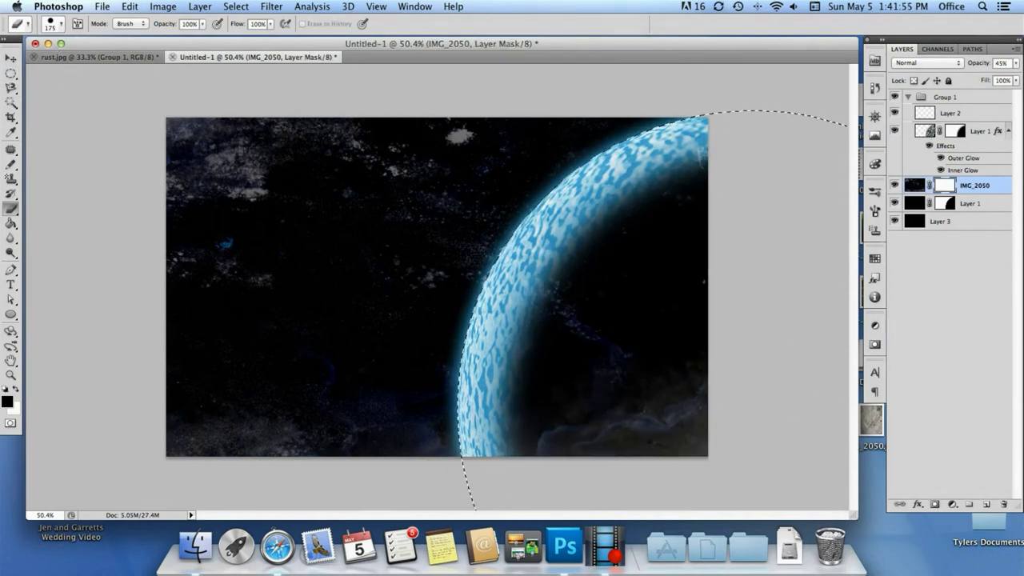
pyautogui.hotkey('alt', 'BackSpace')
pyautogui.hotkey('ctrl', 'd')
pyautogui.press('m')
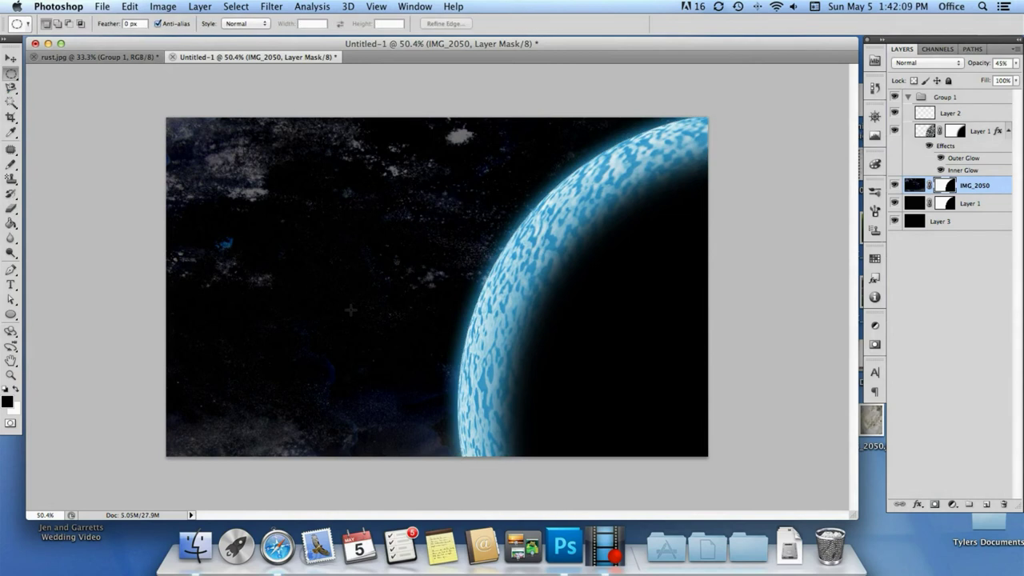
pyautogui.moveTo(949, 113); pyautogui.dragTo(943, 180)
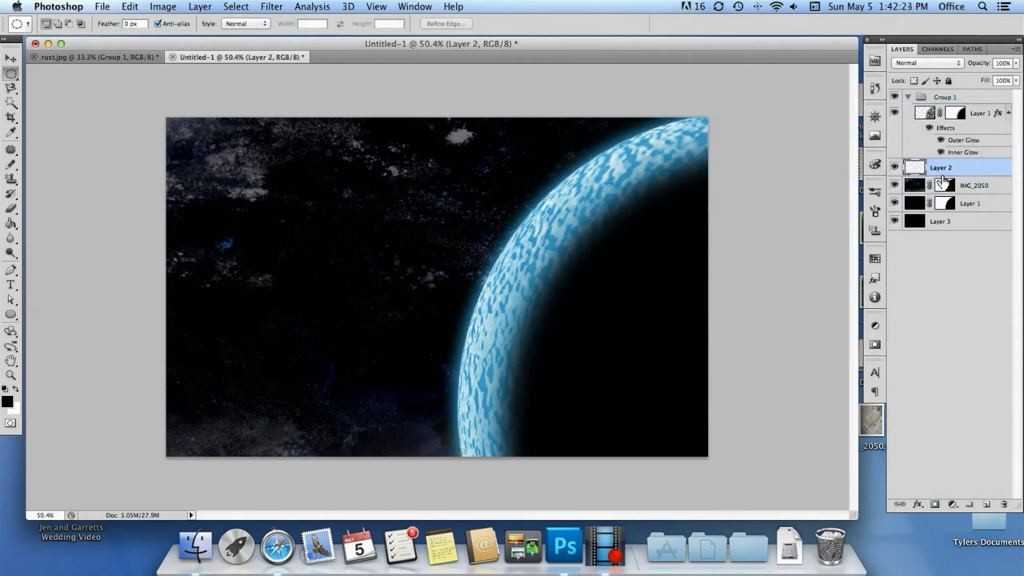
# Step: Draw a star with the Polygonal Lasso, fill it white, and move Layer 2 to the top
pyautogui.moveTo(12, 88); pyautogui.dragTo(64, 98)
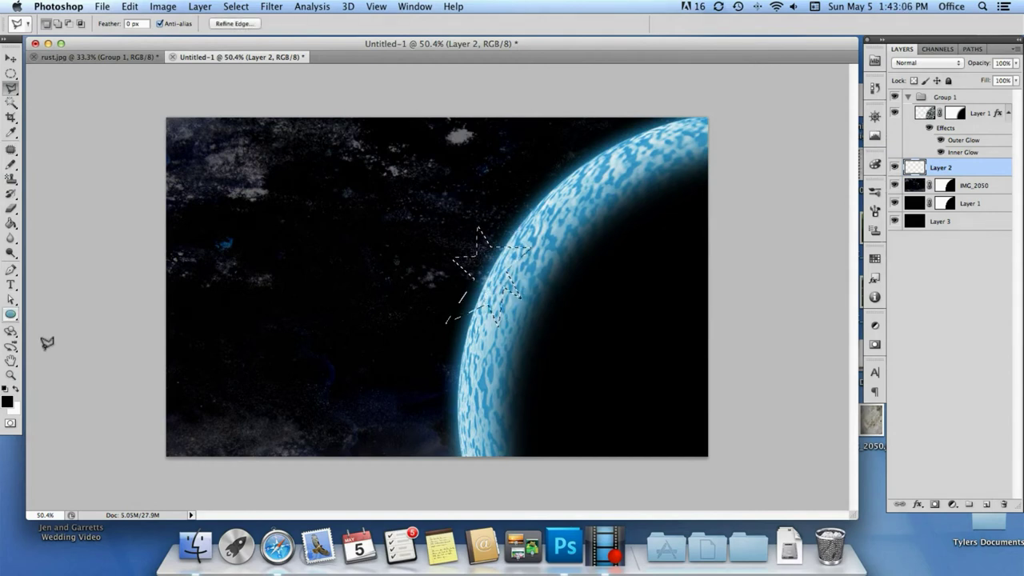
pyautogui.press('x')
pyautogui.press('g')
pyautogui.click(470, 257)
pyautogui.moveTo(940, 167); pyautogui.dragTo(944, 95)
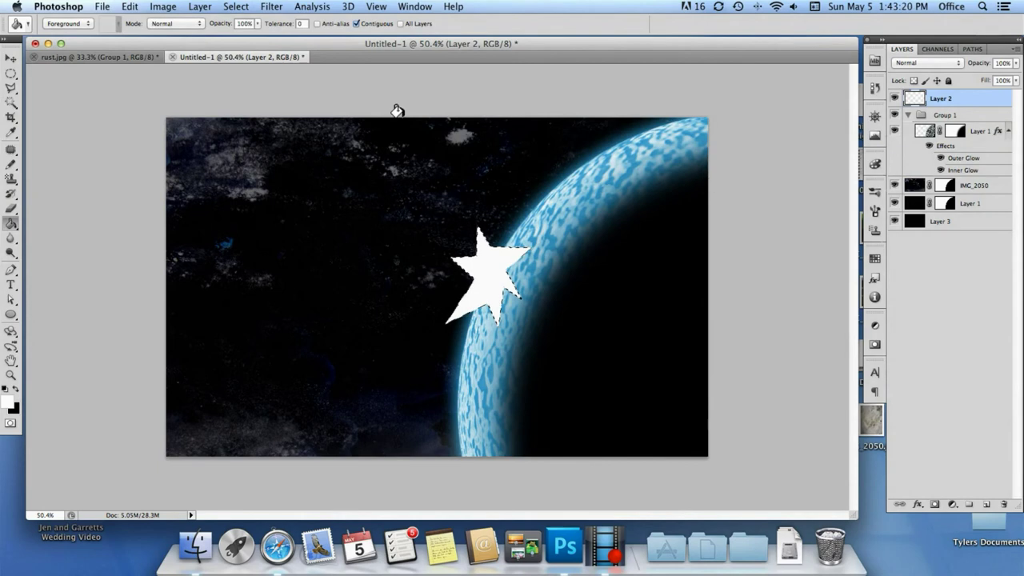
# Step: Deselect the star and apply a Zoom Radial Blur to it
pyautogui.press('super+d')
pyautogui.click(271, 6)
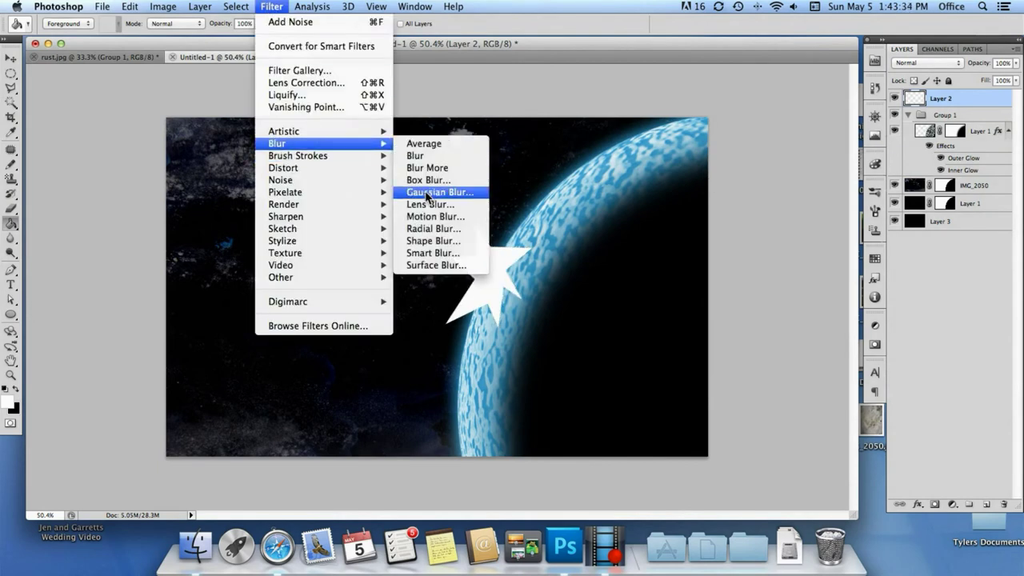
pyautogui.click(435, 231)
pyautogui.click(619, 301)
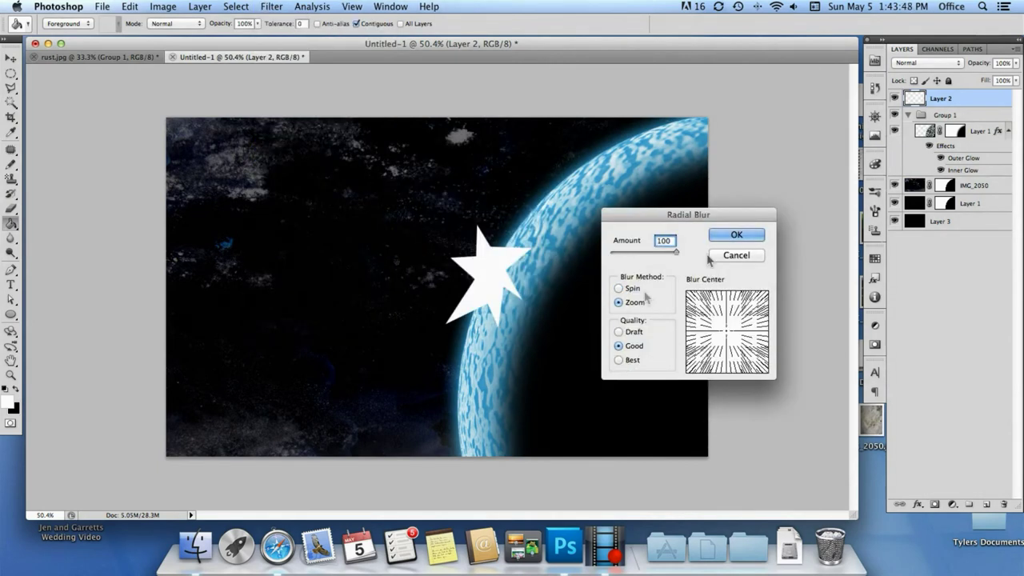
pyautogui.press('Return')
# Step: Apply a 10 px Gaussian Blur to the star and duplicate the glow layer
pyautogui.click(271, 6)
pyautogui.click(472, 197)
pyautogui.write('10')
pyautogui.press('Return')
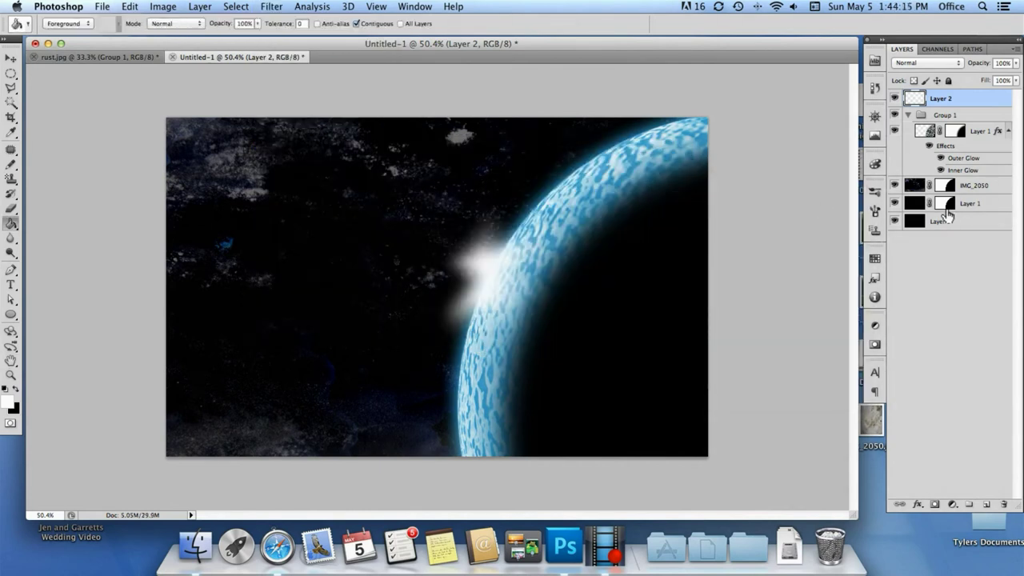
pyautogui.press('super+j')
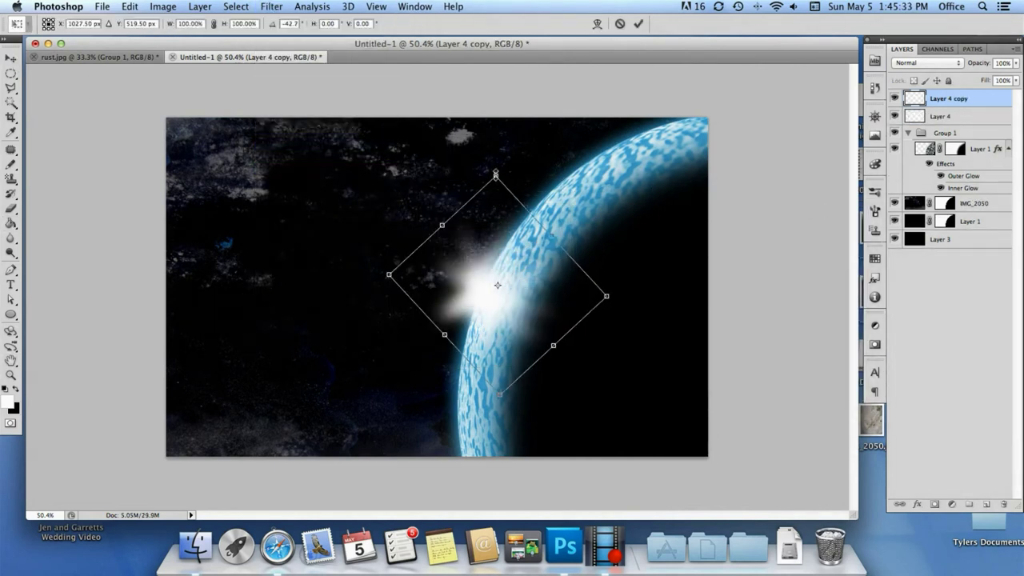
# Step: Shrink the star copy to about 69%, nudge it, and give it a 1ea7f5 blue overlay
pyautogui.moveTo(497, 284); pyautogui.dragTo(475, 306)
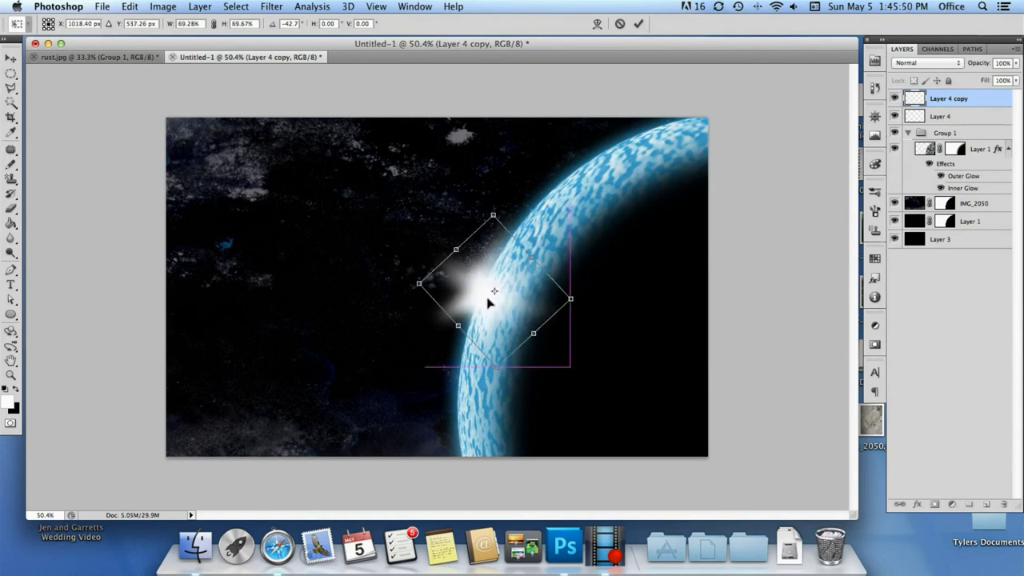
pyautogui.moveTo(475, 305); pyautogui.dragTo(485, 296)
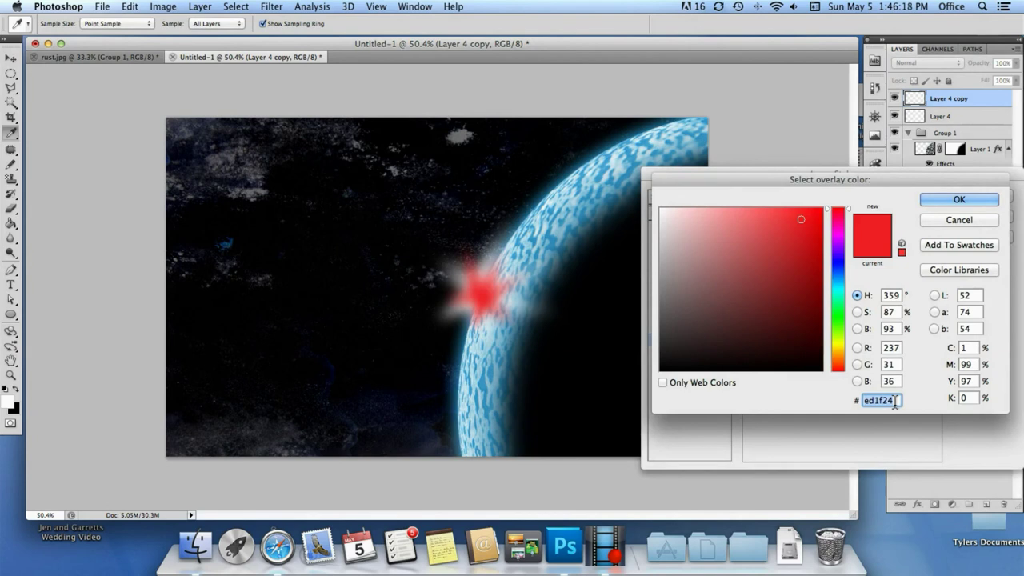
pyautogui.write('1ea7f5')
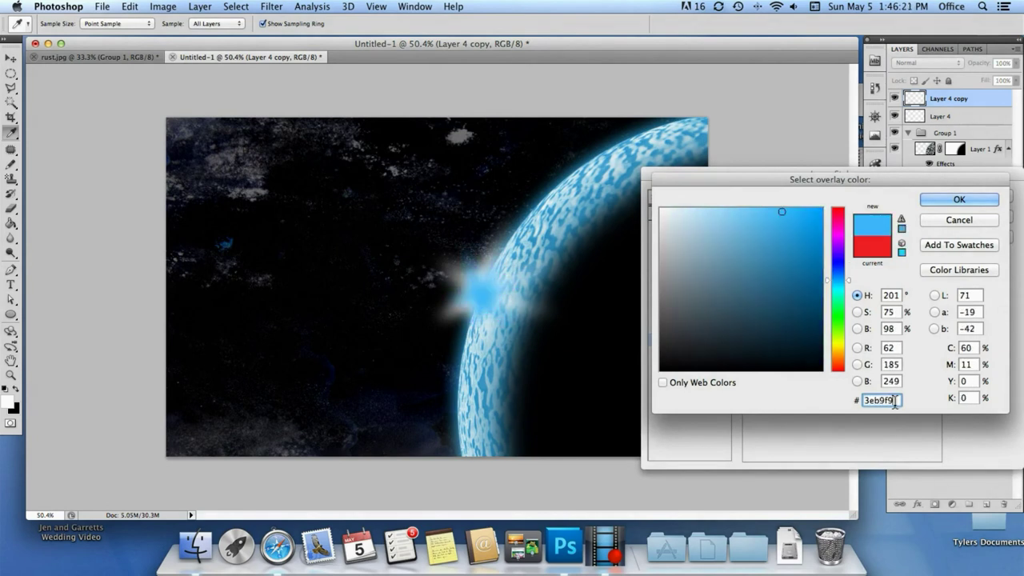
pyautogui.press('Return')
pyautogui.press('Return')
pyautogui.hotkey('ctrl', 't')
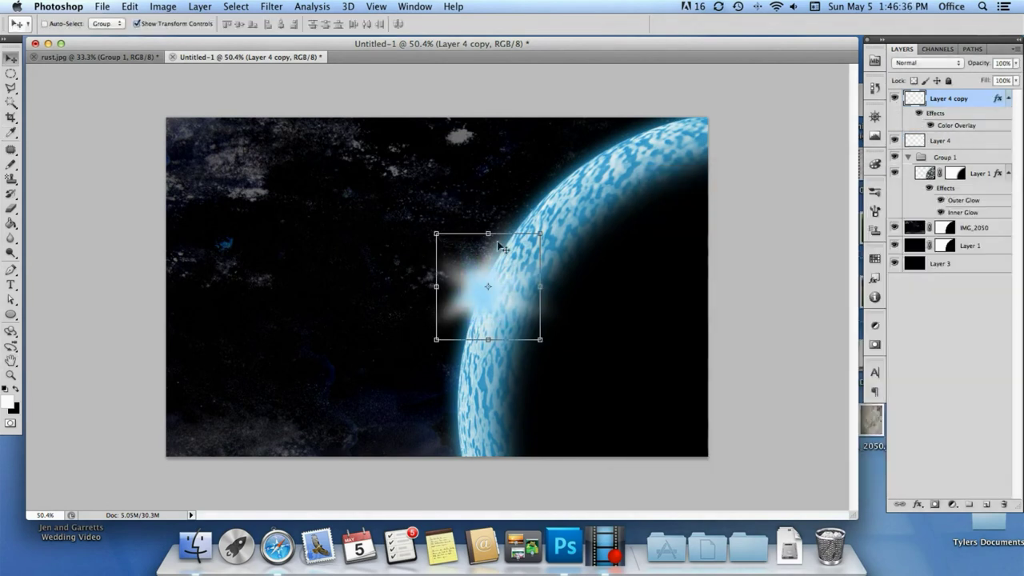
# Step: Move Layer 4 copy below Layer 4, rotate it about -57°, and add an empty layer
pyautogui.click(638, 26)
pyautogui.moveTo(948, 98); pyautogui.dragTo(937, 152)
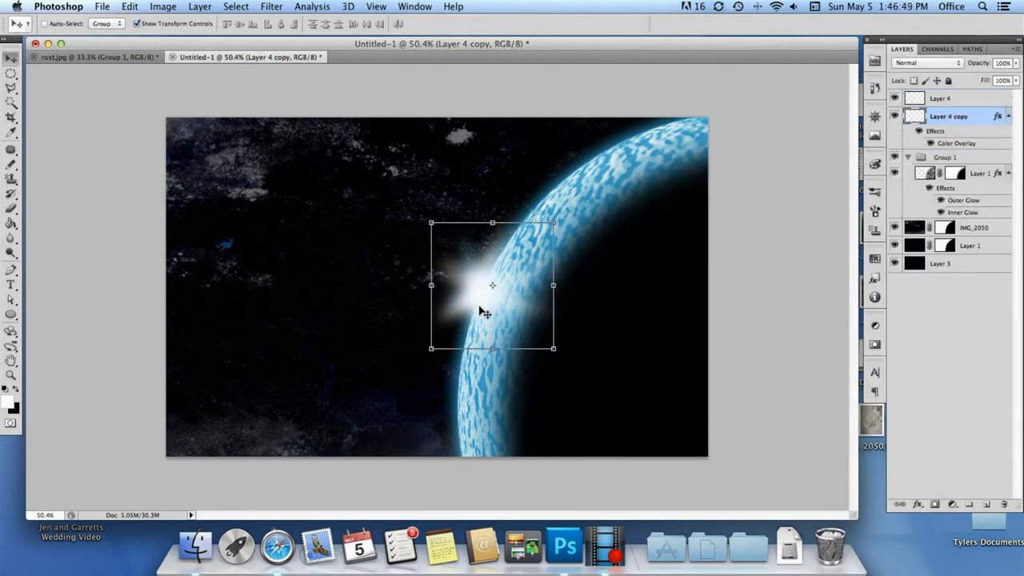
pyautogui.moveTo(560, 353); pyautogui.dragTo(575, 271)
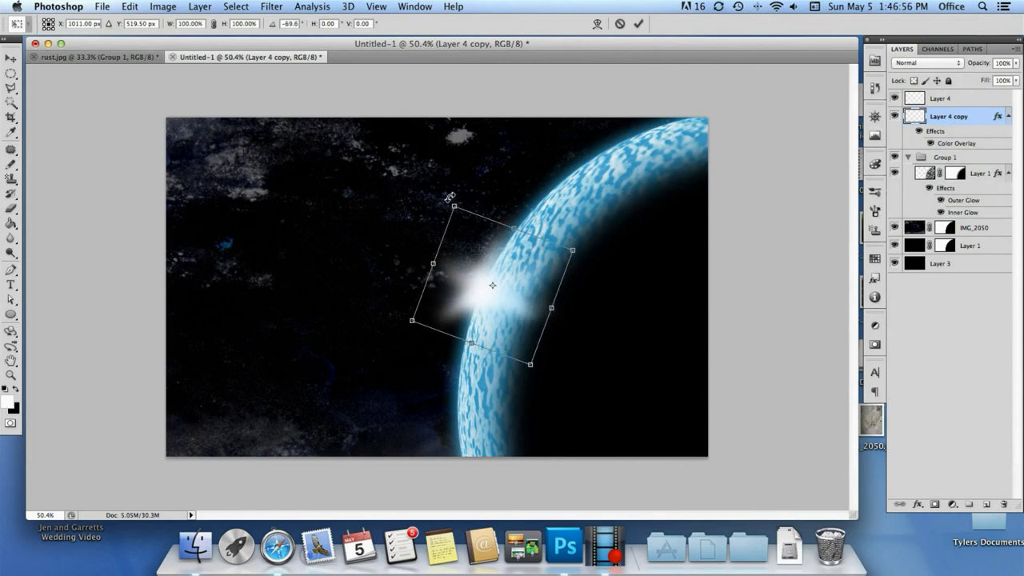
pyautogui.click(638, 23)
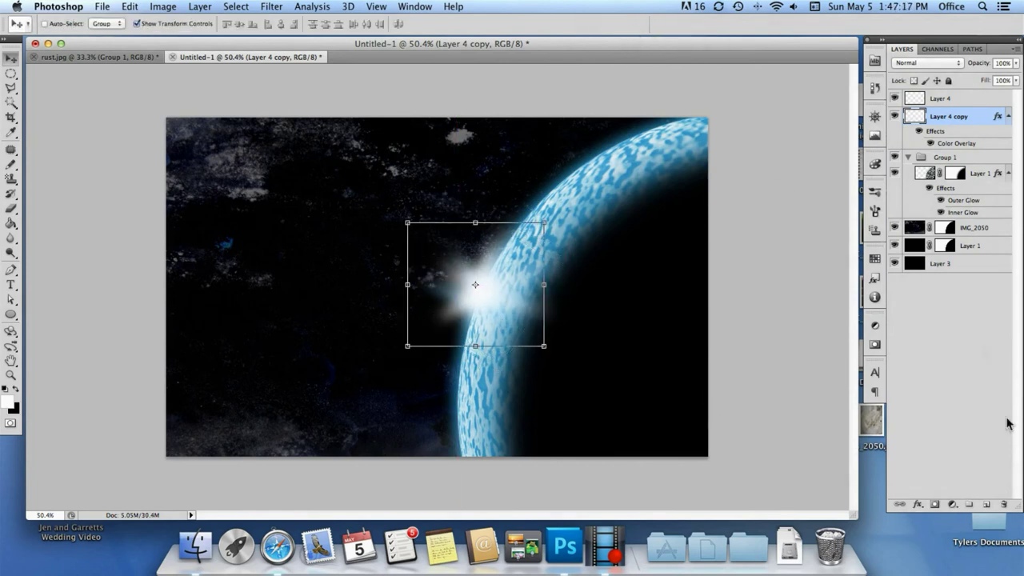
pyautogui.hotkey('ctrl', 'shift', 'alt', 'n')
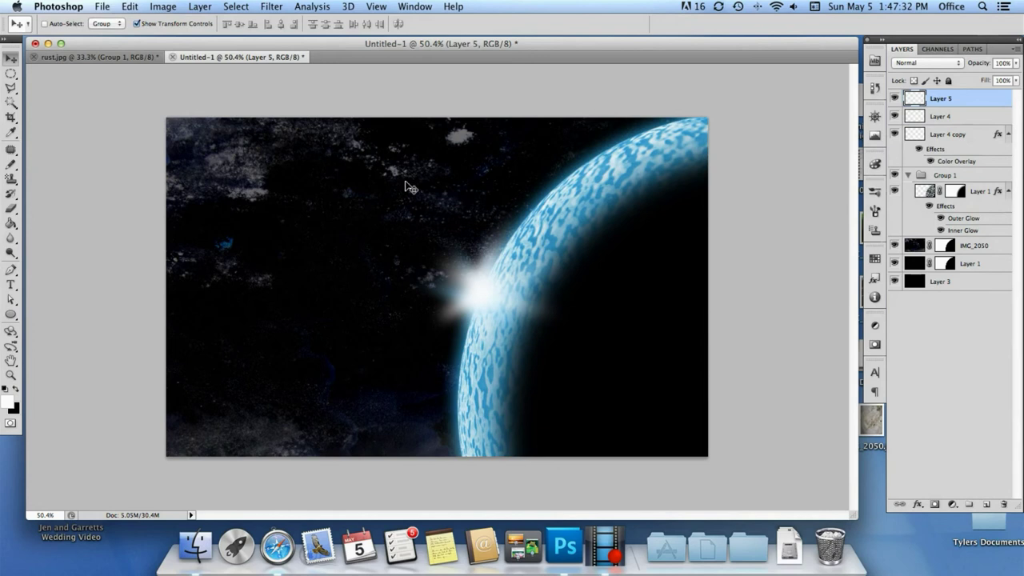
# Step: Show rulers, fill the new layer black, apply a Lens Flare, then hide that layer
pyautogui.hotkey('ctrl', 'r')
pyautogui.click(11, 223)
pyautogui.click(320, 320)
pyautogui.click(271, 7)
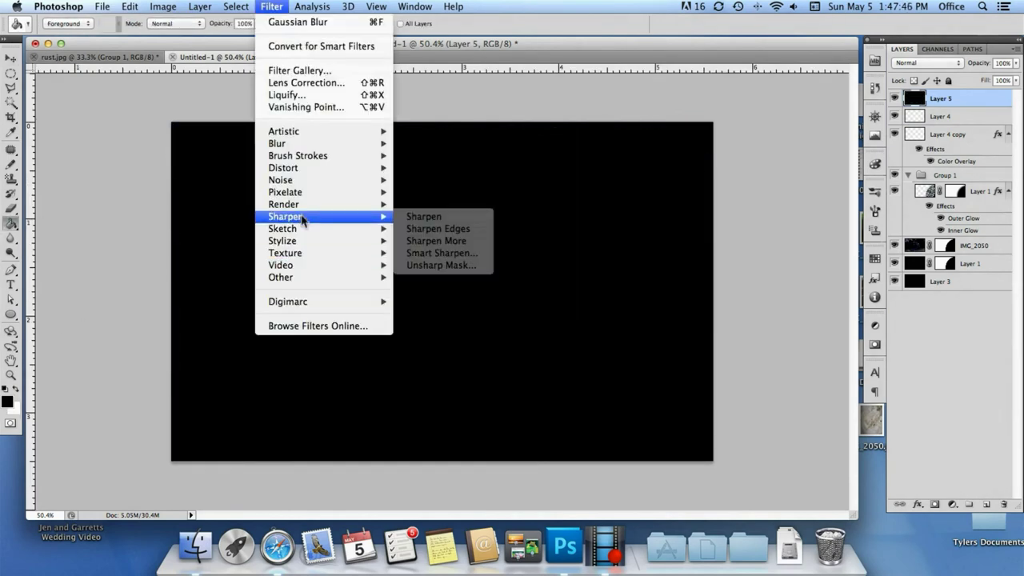
pyautogui.click(432, 233)
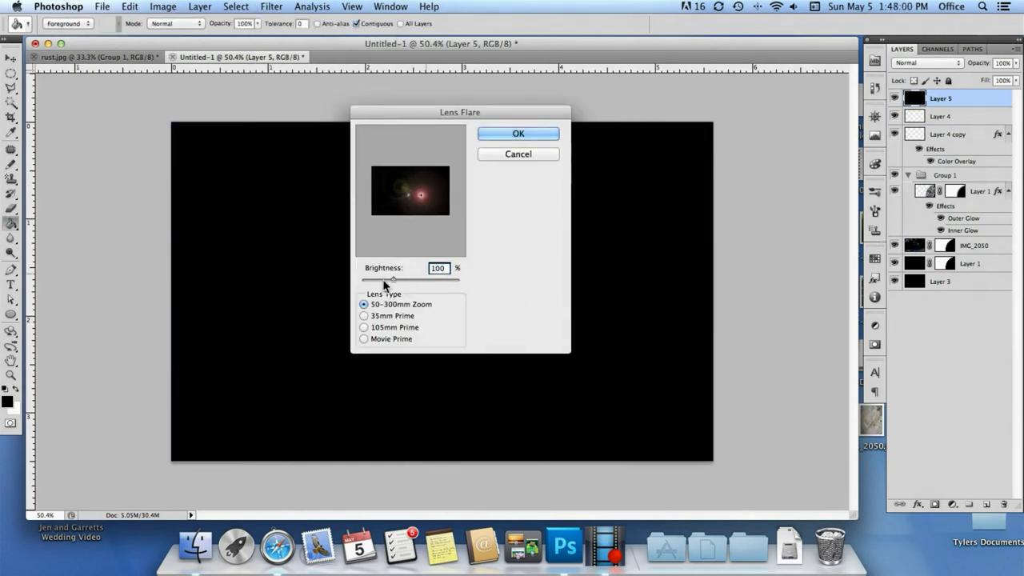
pyautogui.press('Return')
pyautogui.click(352, 7)
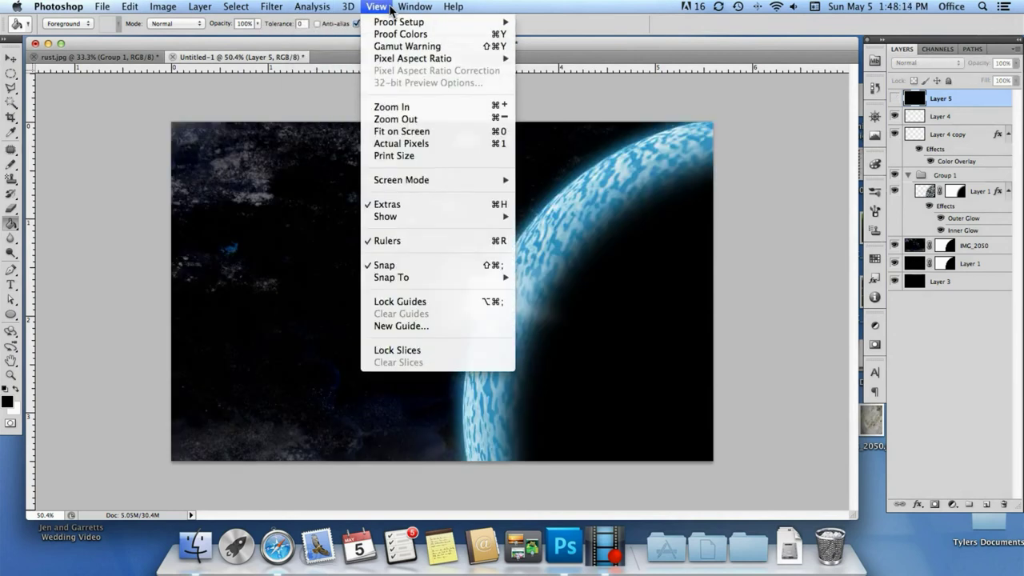
# Step: Add vertical and horizontal guides crossing at the star glow's centre
pyautogui.click(400, 323)
pyautogui.press('Return')
pyautogui.press('v')
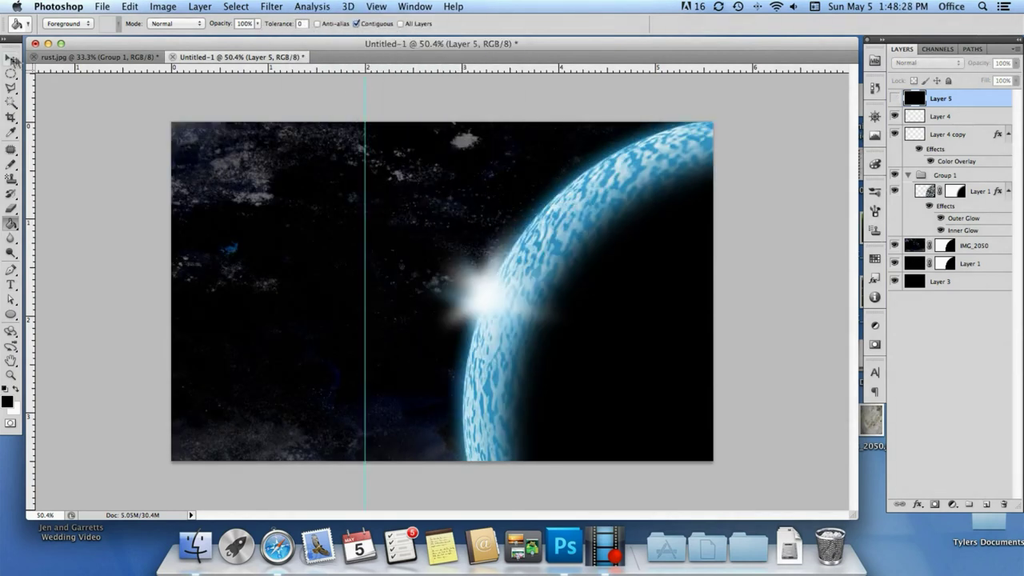
pyautogui.moveTo(366, 240); pyautogui.dragTo(485, 96)
pyautogui.click(376, 7)
pyautogui.click(400, 327)
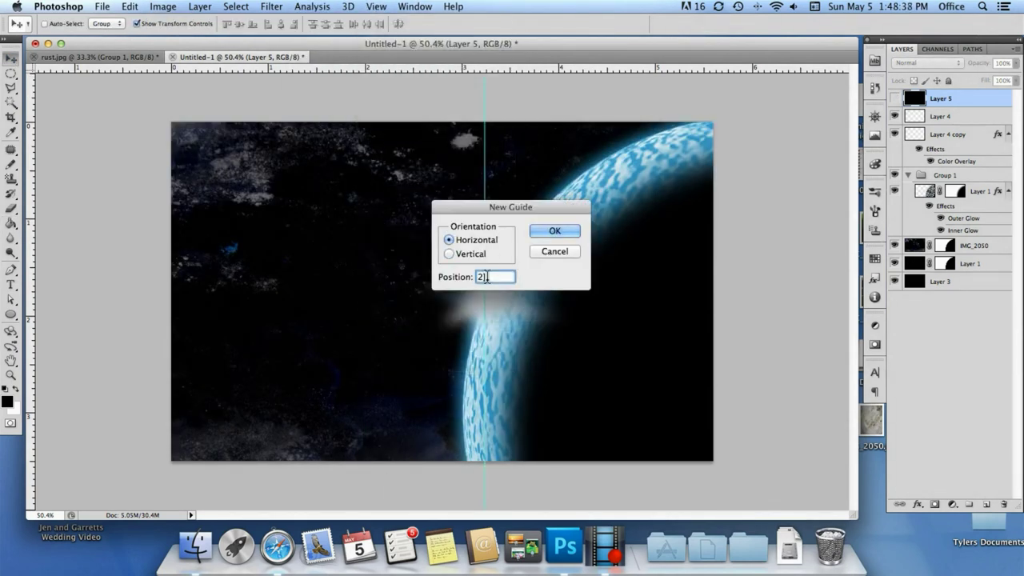
pyautogui.press('Return')
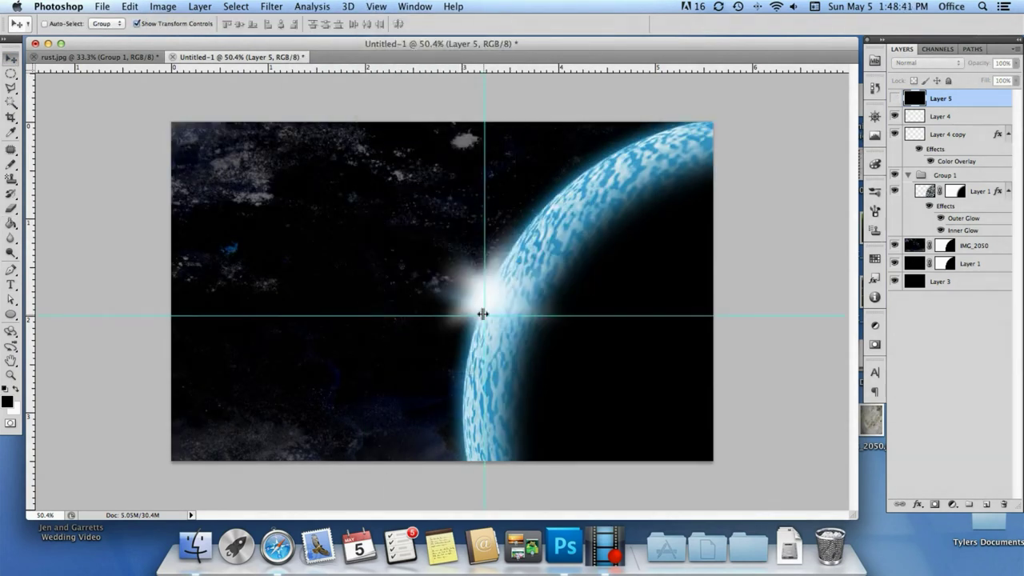
pyautogui.moveTo(504, 299); pyautogui.dragTo(488, 281)
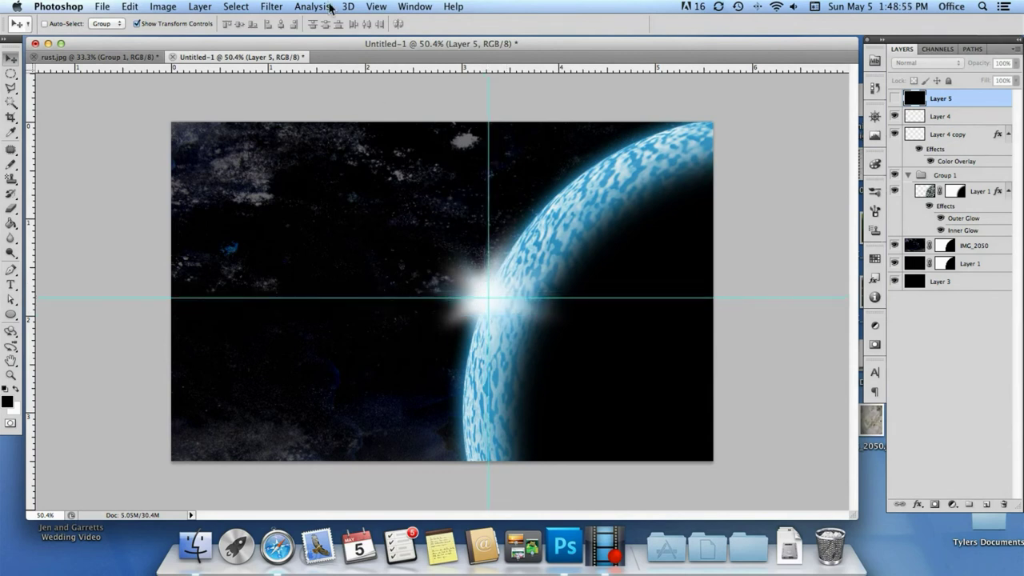
# Step: Reopen Lens Flare on the black layer and set the flare centre in the preview
pyautogui.click(271, 7)
pyautogui.click(451, 225)
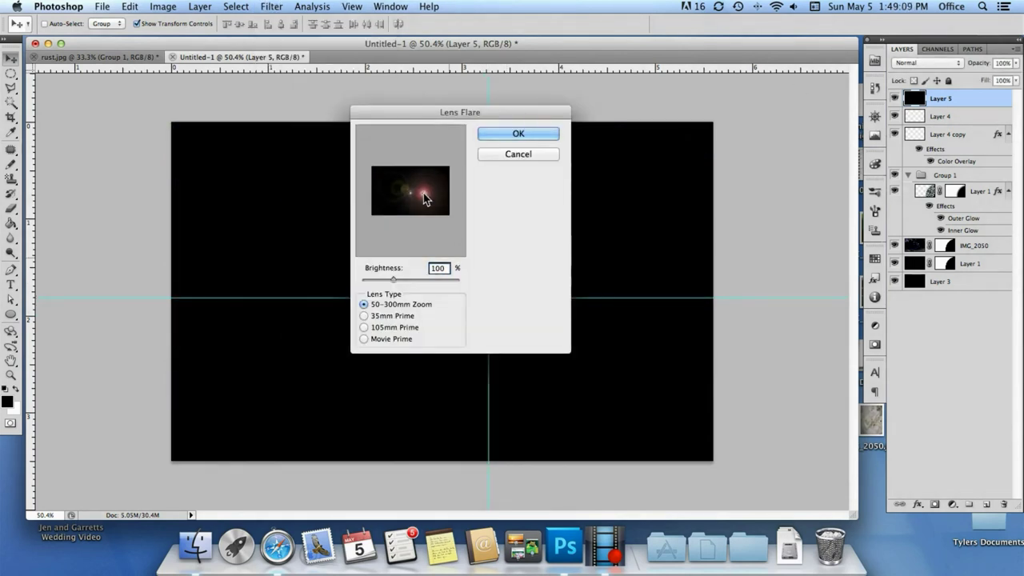
pyautogui.click(519, 134)
pyautogui.press('super+plus')
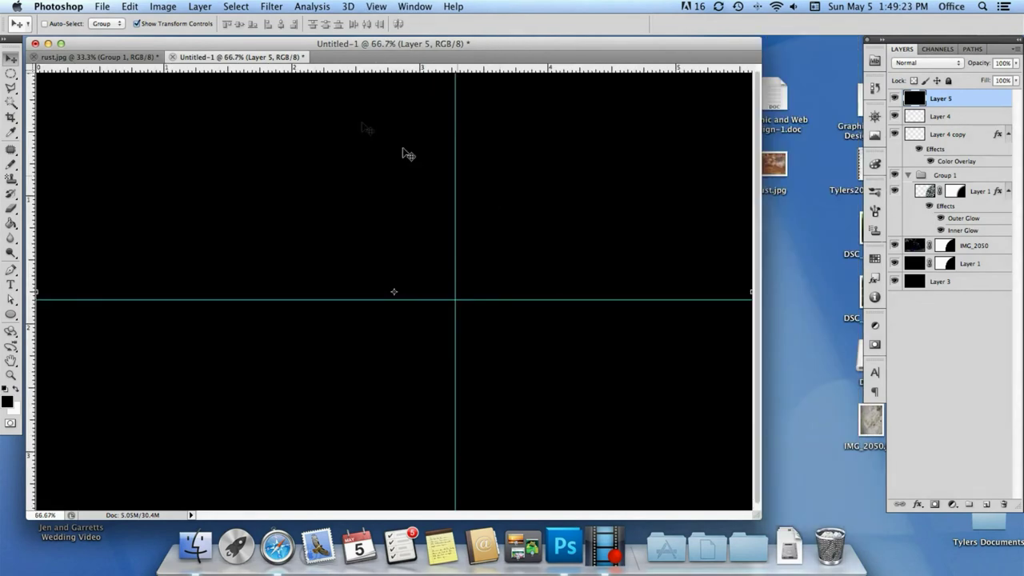
pyautogui.click(376, 8)
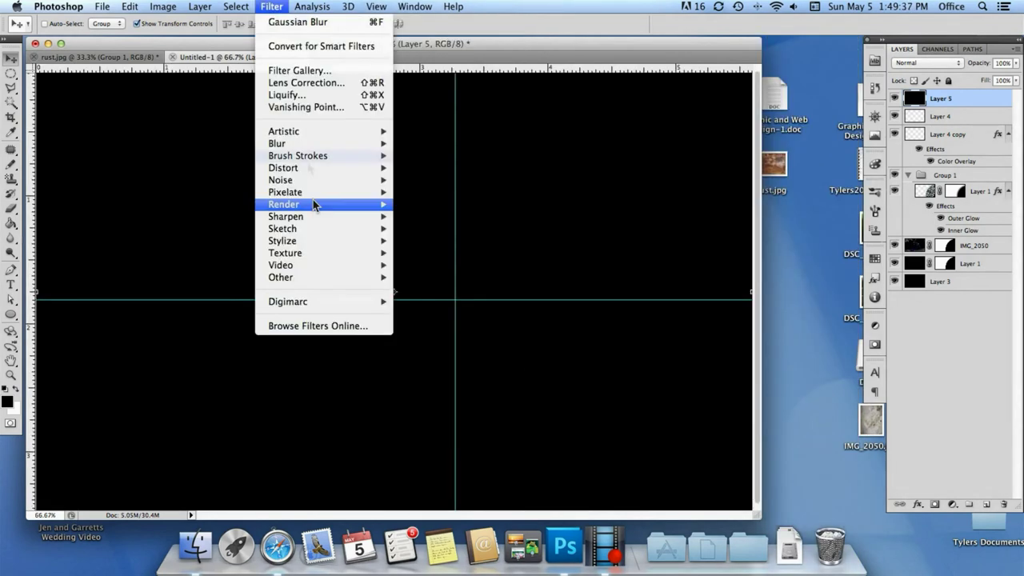
pyautogui.click(278, 18)
pyautogui.click(509, 153)
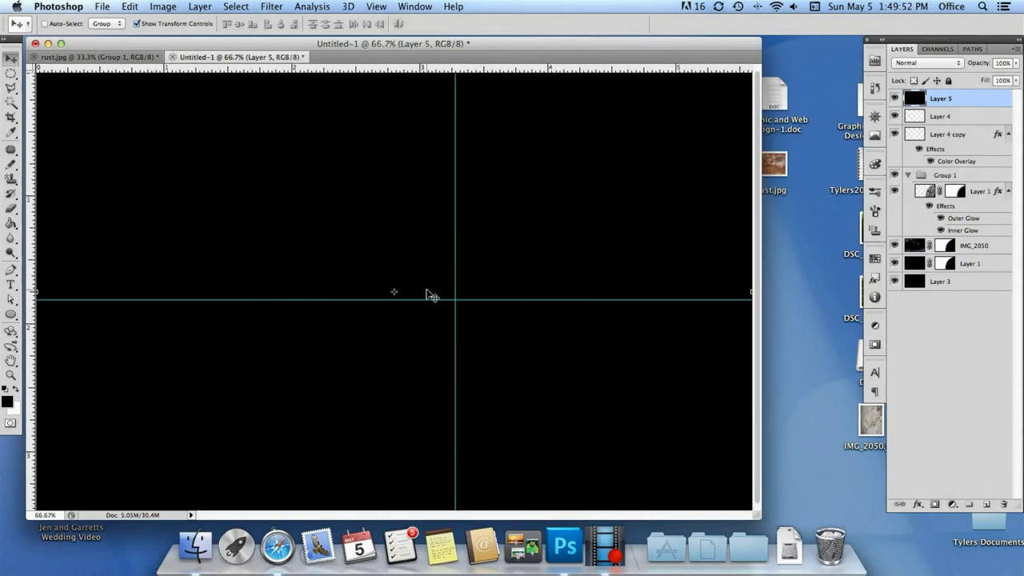
pyautogui.click(271, 6)
pyautogui.click(428, 241)
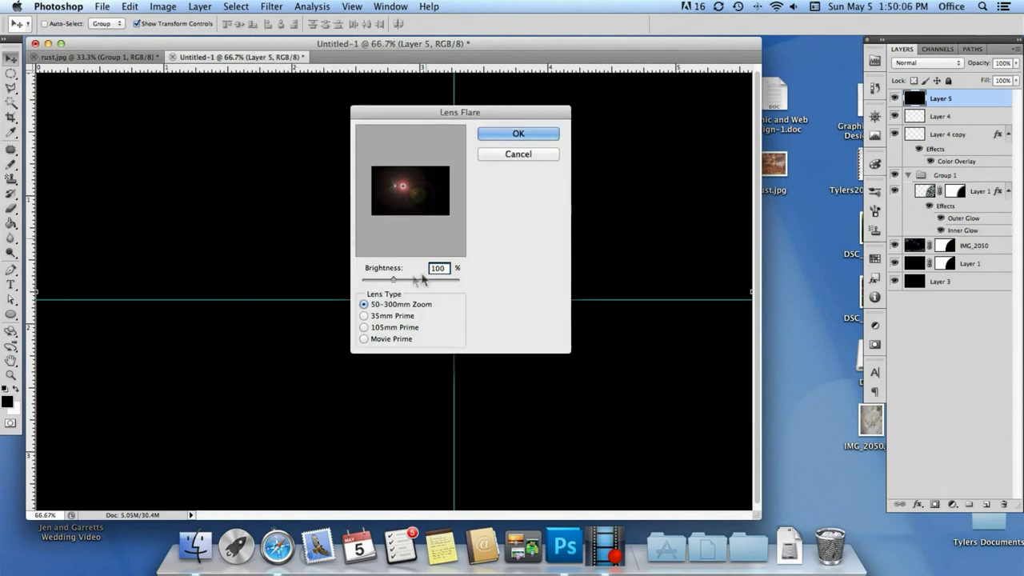
pyautogui.click(418, 203)
pyautogui.press('Return')
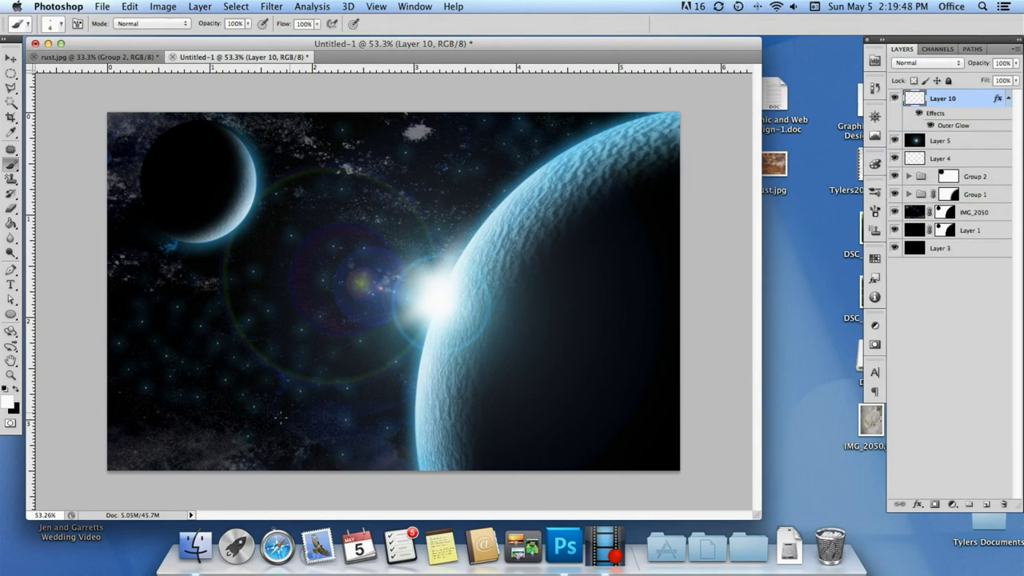
# Step: Switch to the Eraser tool
pyautogui.press('e')
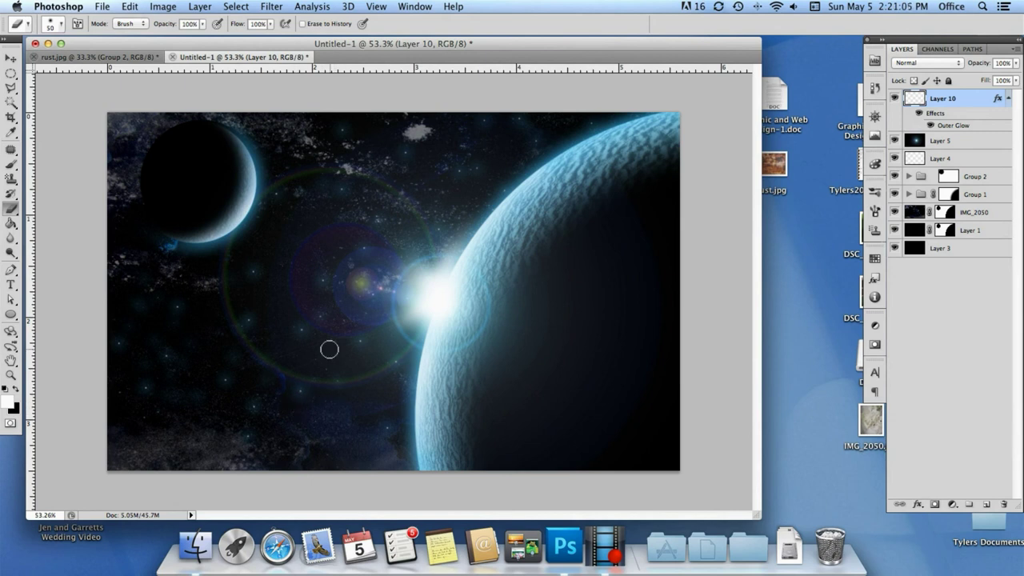
# Step: Add a Photo Filter layer, switching it from Sepia to Cooling Filter (82) with reduced density
pyautogui.click(951, 505)
pyautogui.click(904, 442)
pyautogui.click(812, 337)
pyautogui.click(804, 472)
pyautogui.click(778, 399)
pyautogui.moveTo(778, 399); pyautogui.dragTo(794, 399)
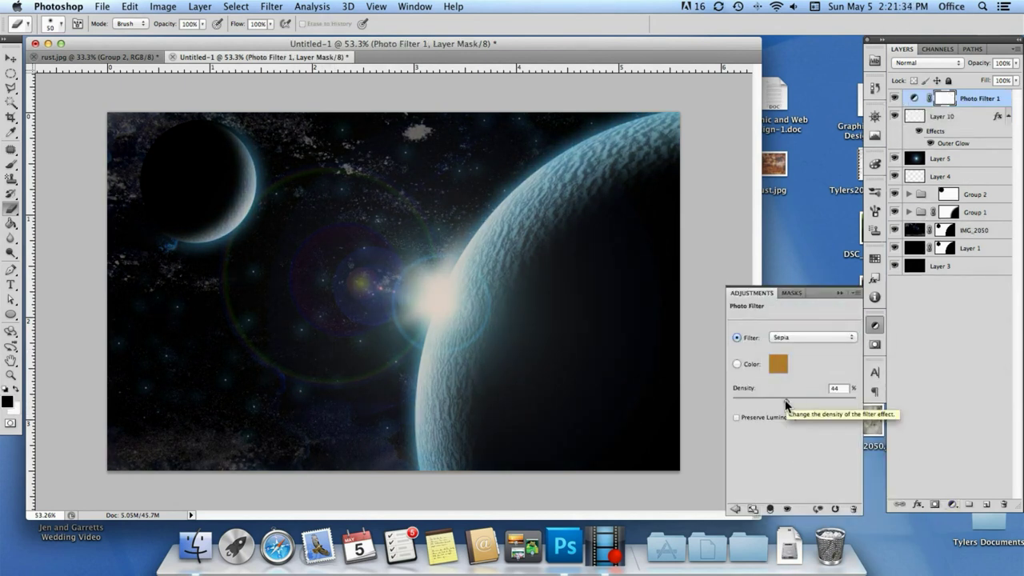
pyautogui.click(812, 337)
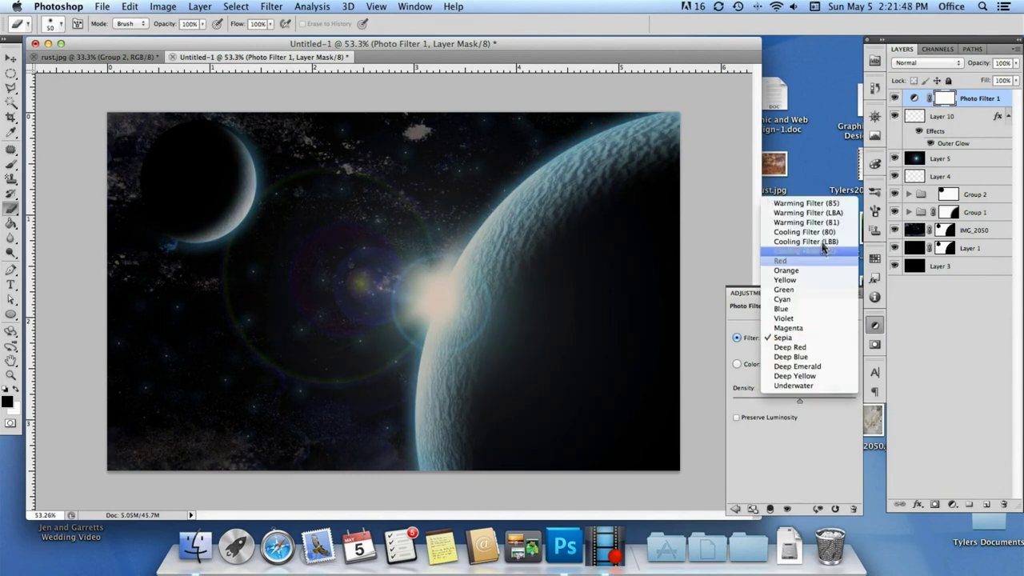
pyautogui.click(800, 249)
pyautogui.moveTo(800, 399); pyautogui.dragTo(788, 402)
pyautogui.doubleClick(835, 388)
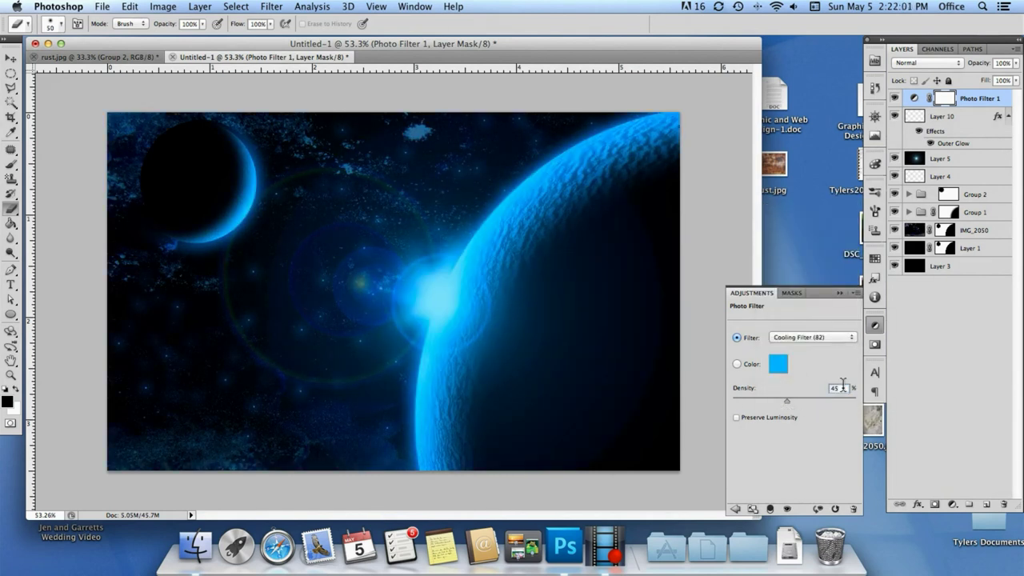
pyautogui.write('0')
# Step: Add a second Photo Filter and a Hue/Saturation layer that lowers saturation
pyautogui.click(952, 505)
pyautogui.click(880, 448)
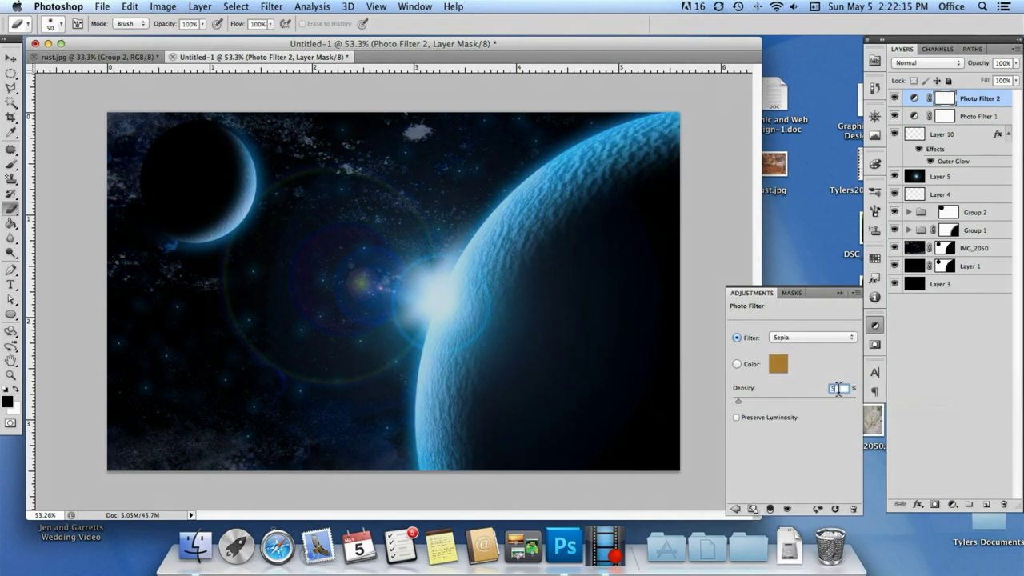
pyautogui.click(952, 504)
pyautogui.click(879, 384)
pyautogui.moveTo(794, 390); pyautogui.dragTo(758, 393)
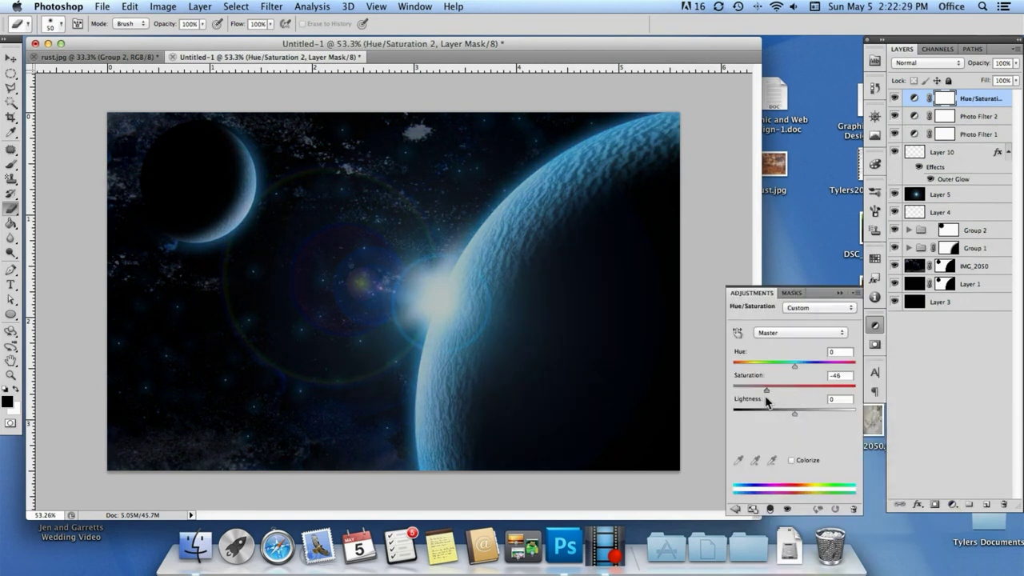
# Step: Lower the density of Photo Filter 2 slightly
pyautogui.hotkey('alt', '[')
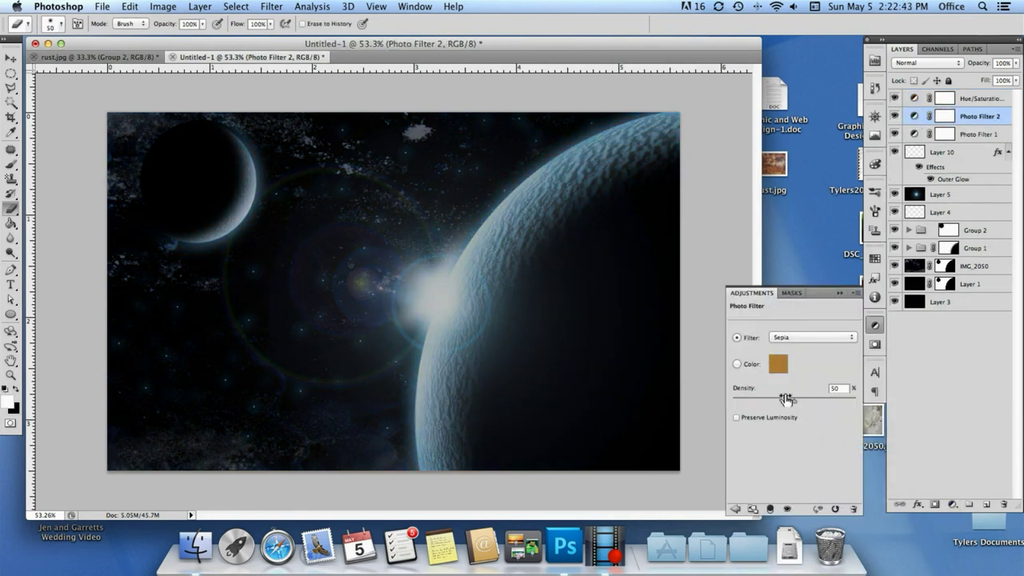
pyautogui.moveTo(765, 401); pyautogui.dragTo(752, 405)
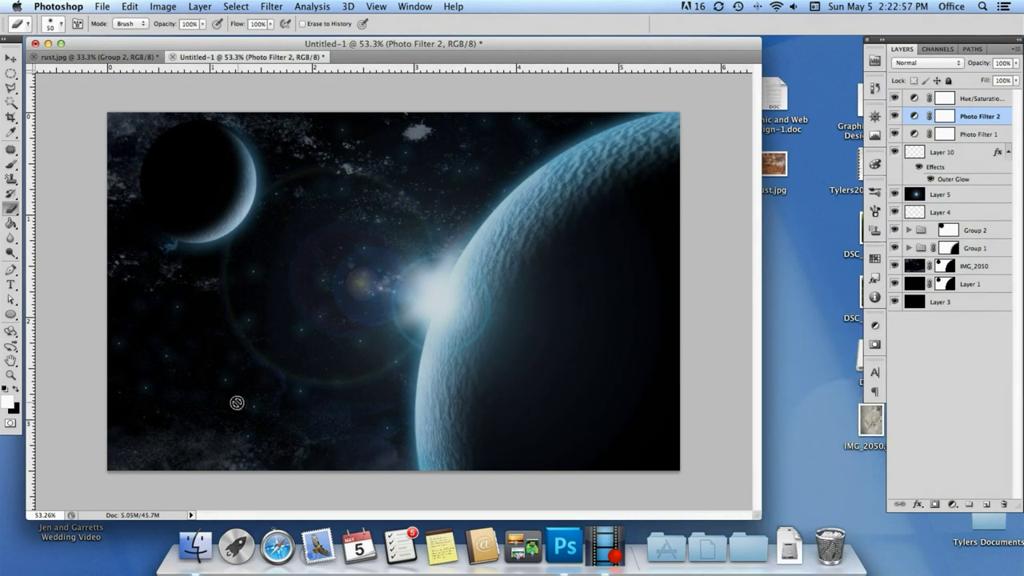
pyautogui.click(948, 463)
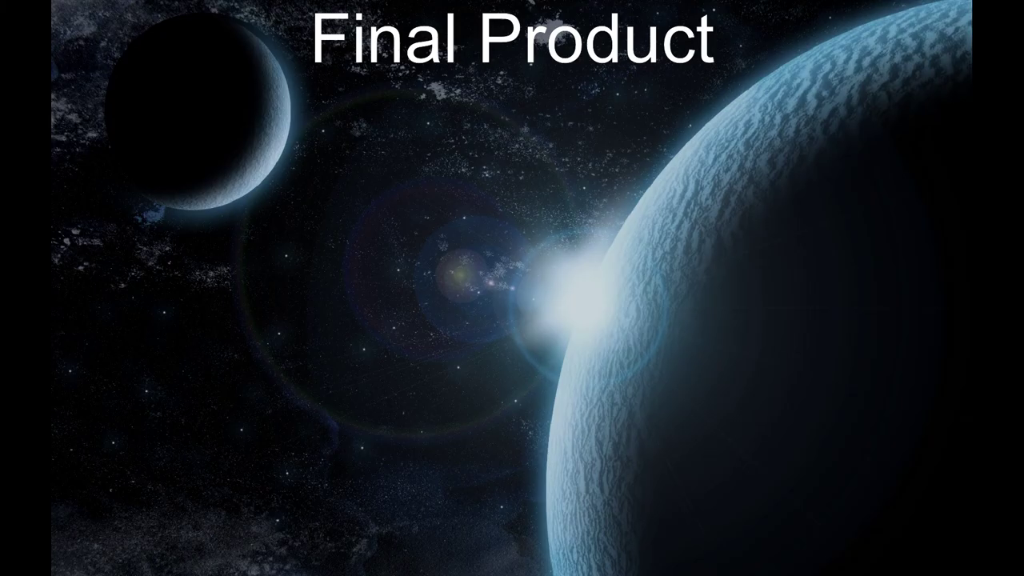